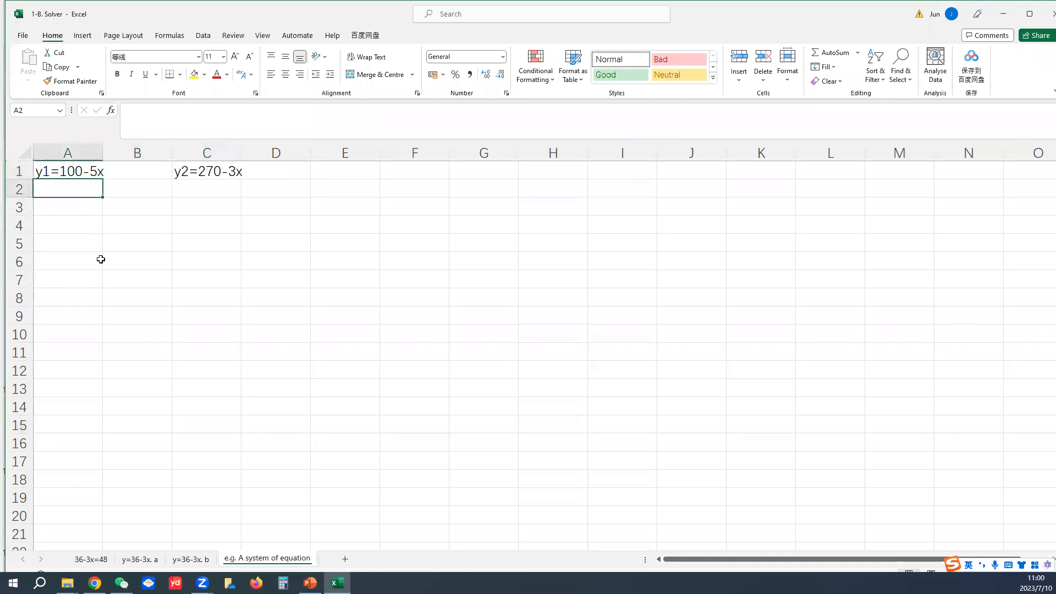
Step: Enter the headers x, y1, y2 and diff in ys in cells A3 to D3
{"action": "scroll", "coordinate": [101, 259], "scroll_direction": "up", "scroll_amount": 2}
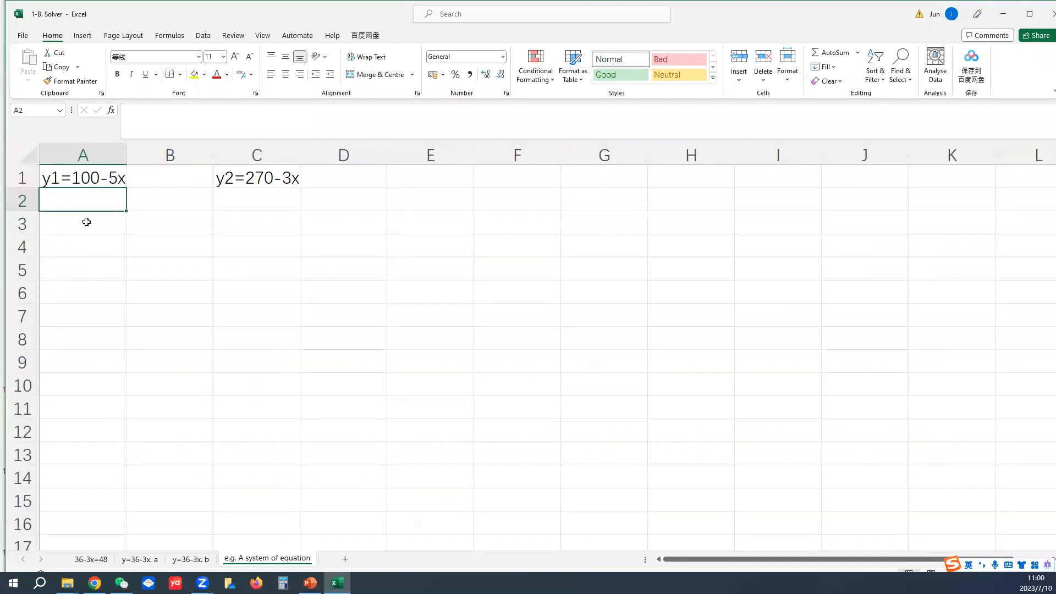
{"action": "left_click", "coordinate": [86, 222]}
{"action": "type", "text": "x"}
{"action": "left_click", "coordinate": [145, 218]}
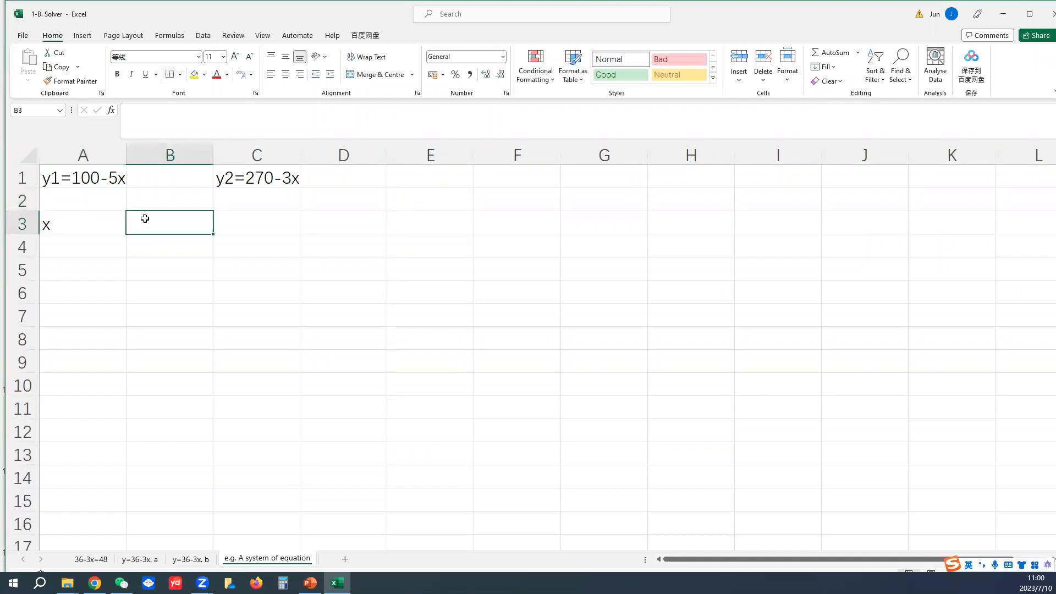
{"action": "type", "text": "y1"}
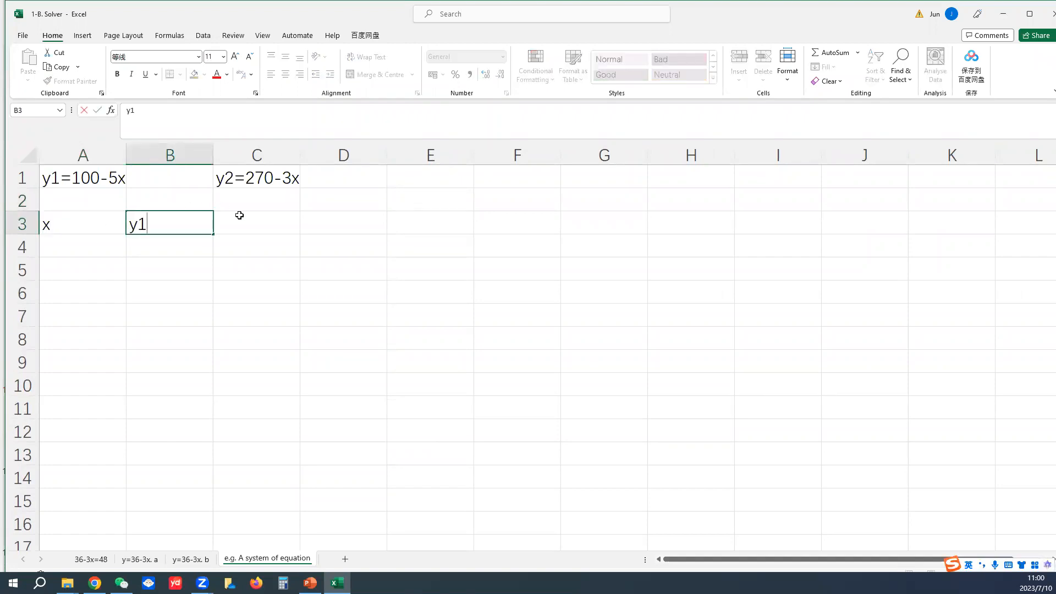
{"action": "left_click", "coordinate": [239, 216]}
{"action": "type", "text": "y2"}
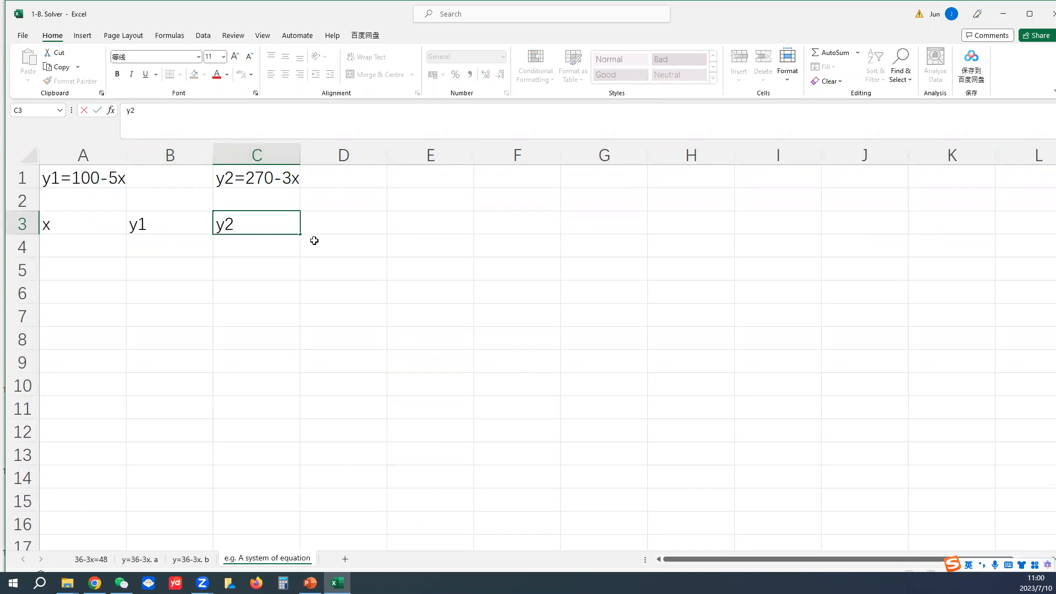
{"action": "left_click", "coordinate": [329, 221]}
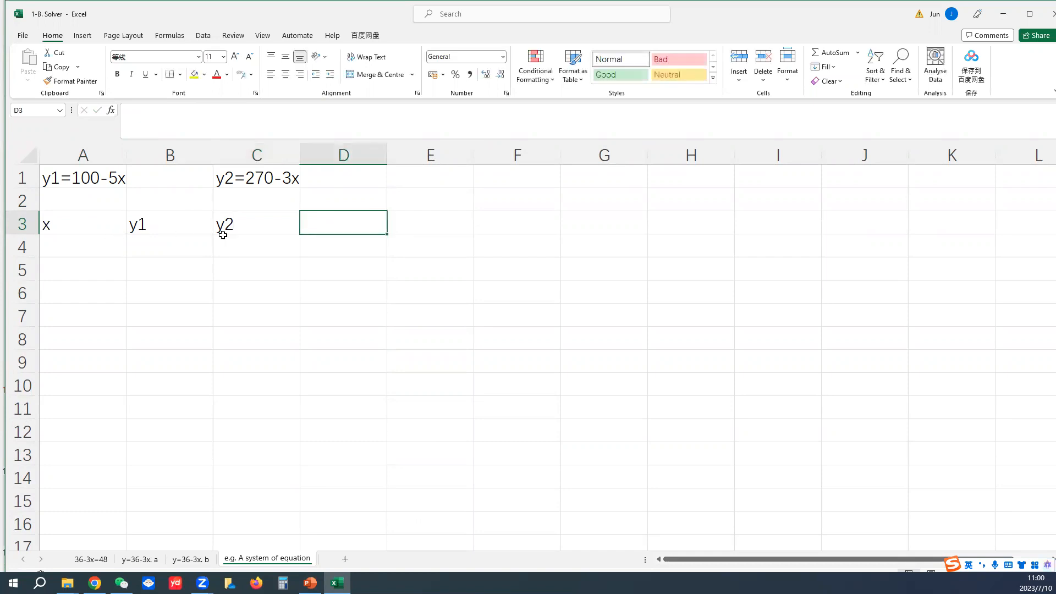
{"action": "type", "text": "dif"}
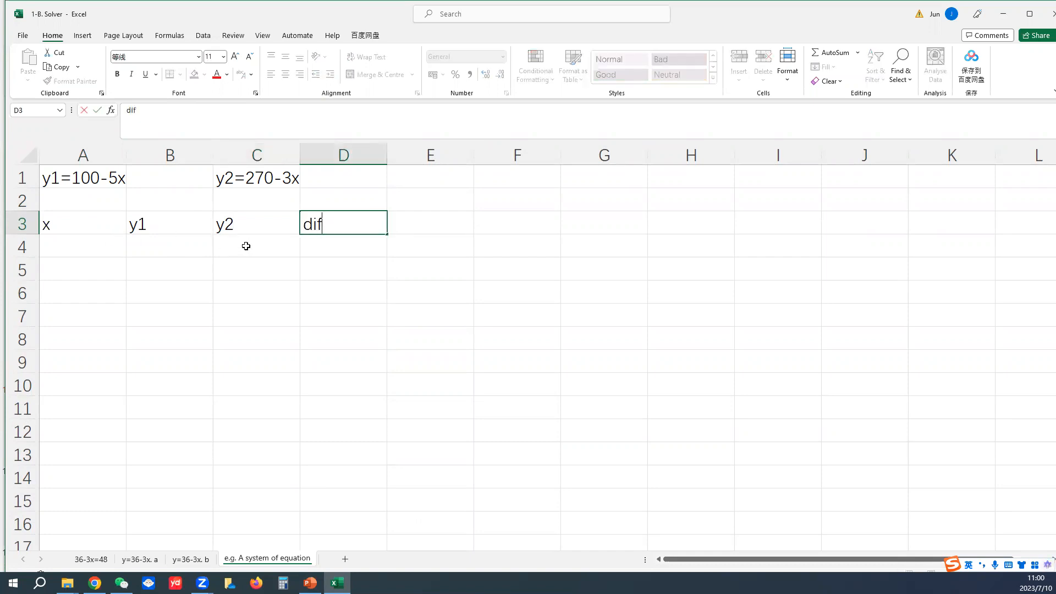
{"action": "type", "text": "f in ys"}
{"action": "key", "text": "Return"}
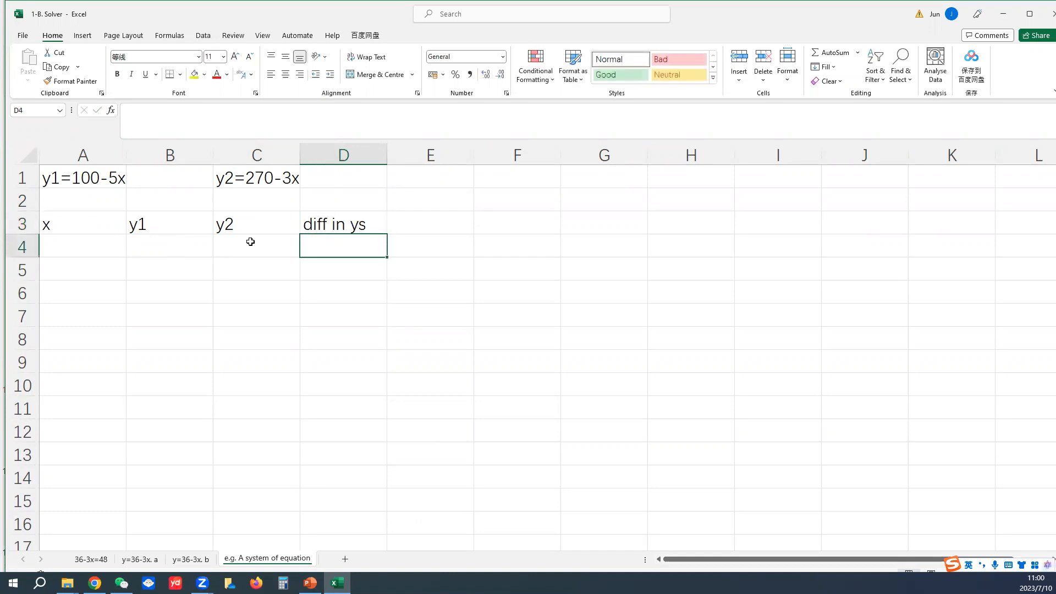
Step: Fill cell A4, the input cell below the x header, with yellow
{"action": "left_click", "coordinate": [154, 250]}
{"action": "left_click", "coordinate": [94, 238]}
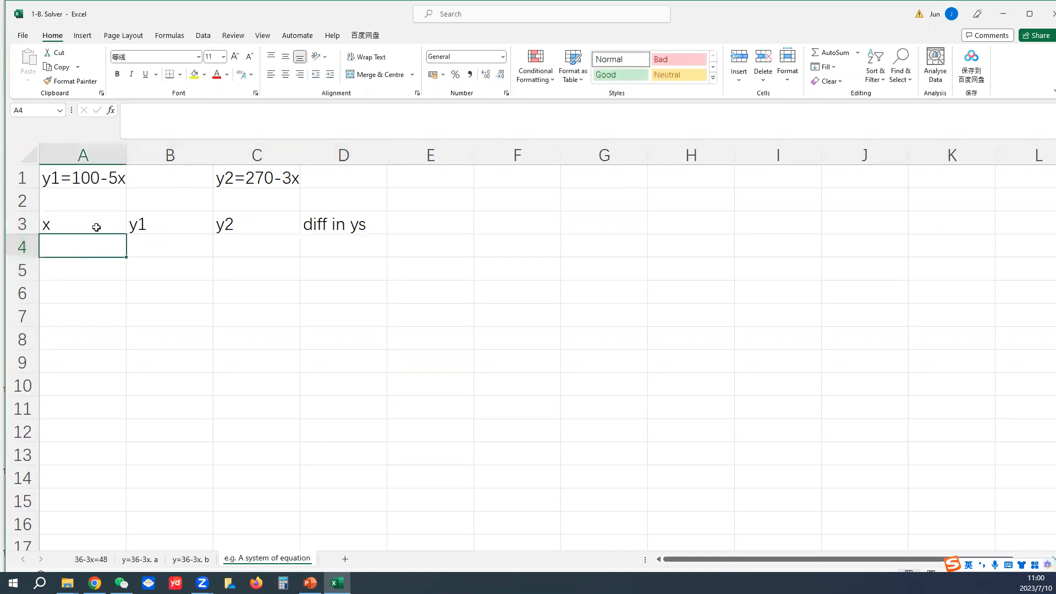
{"action": "left_click", "coordinate": [193, 80]}
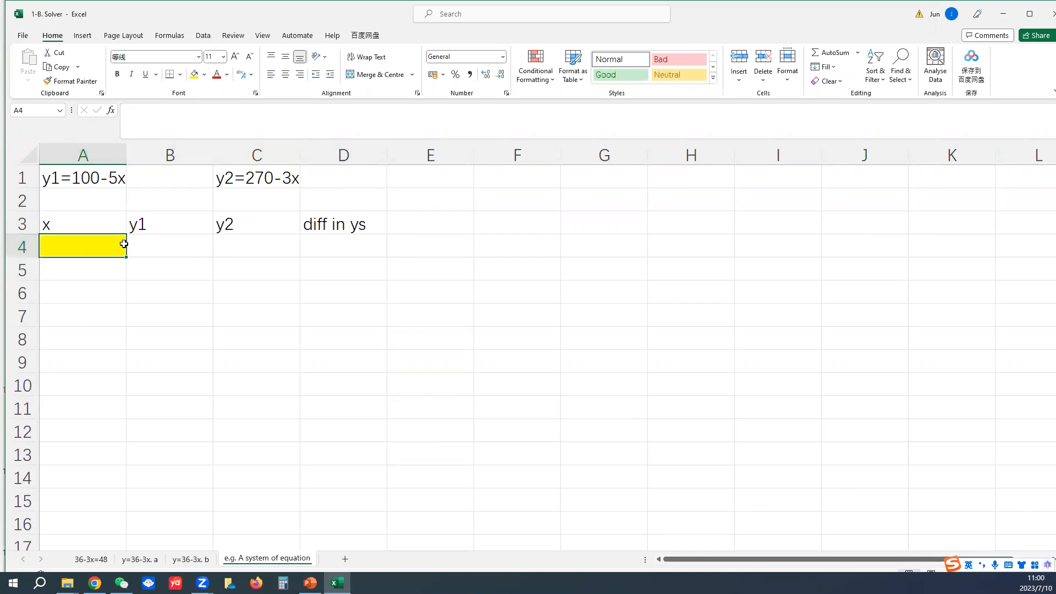
Step: Enter the y1 formula =100-5*A4 in cell B4
{"action": "left_click", "coordinate": [146, 247]}
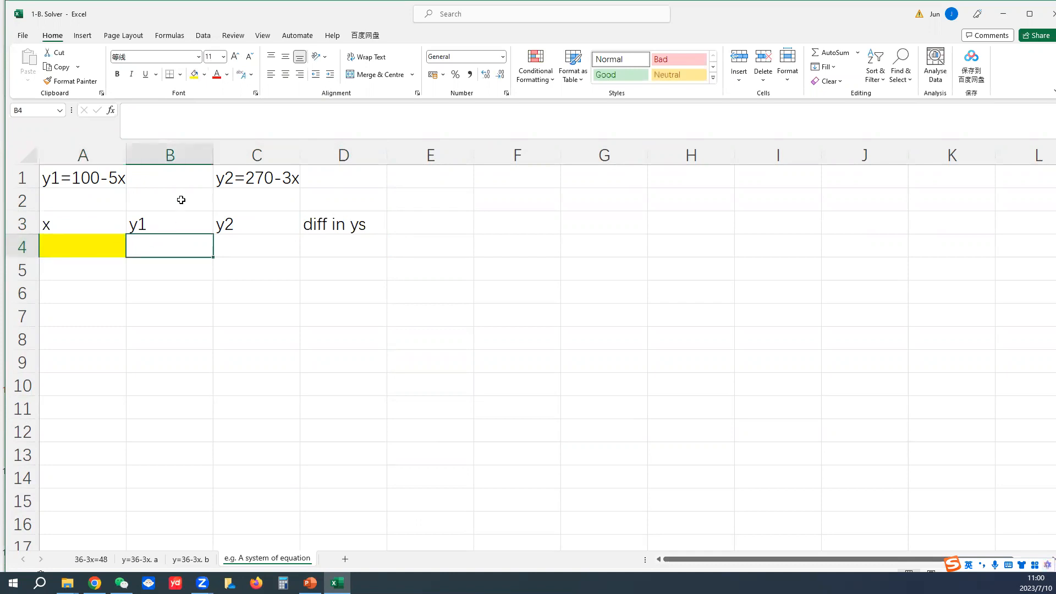
{"action": "type", "text": "="}
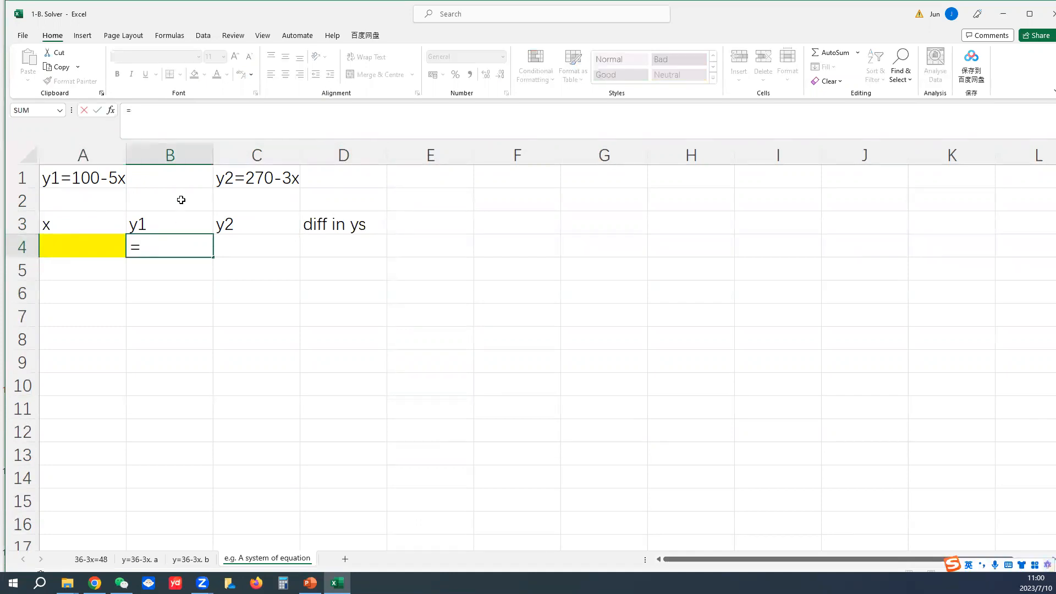
{"action": "type", "text": "-100-5*"}
{"action": "left_click", "coordinate": [100, 246]}
{"action": "key", "text": "Return"}
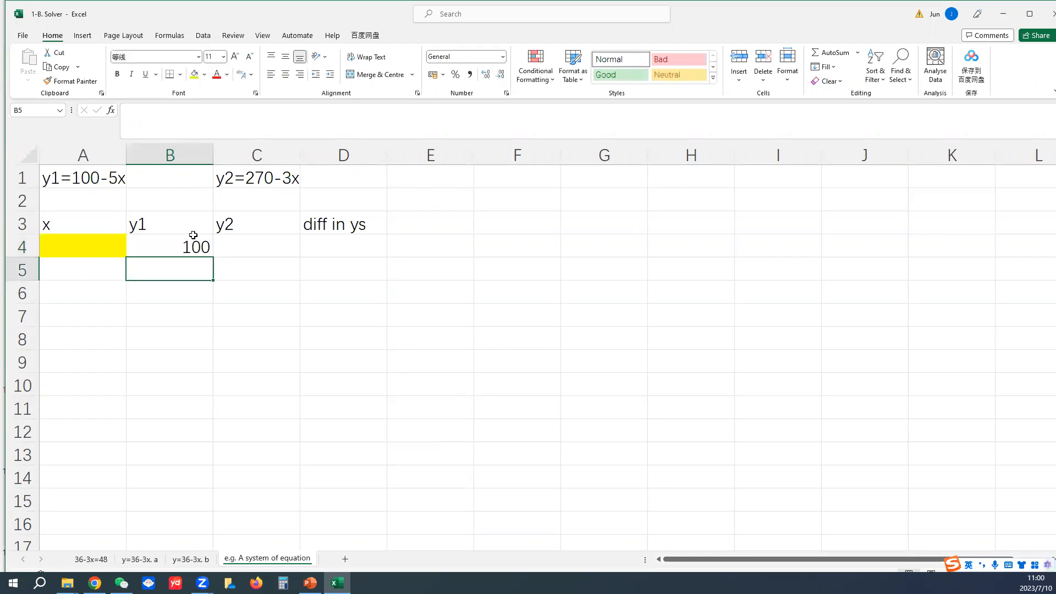
Step: Enter the y2 formula =270-3*A4 in cell C4
{"action": "left_click", "coordinate": [234, 248]}
{"action": "type", "text": "=270-3"}
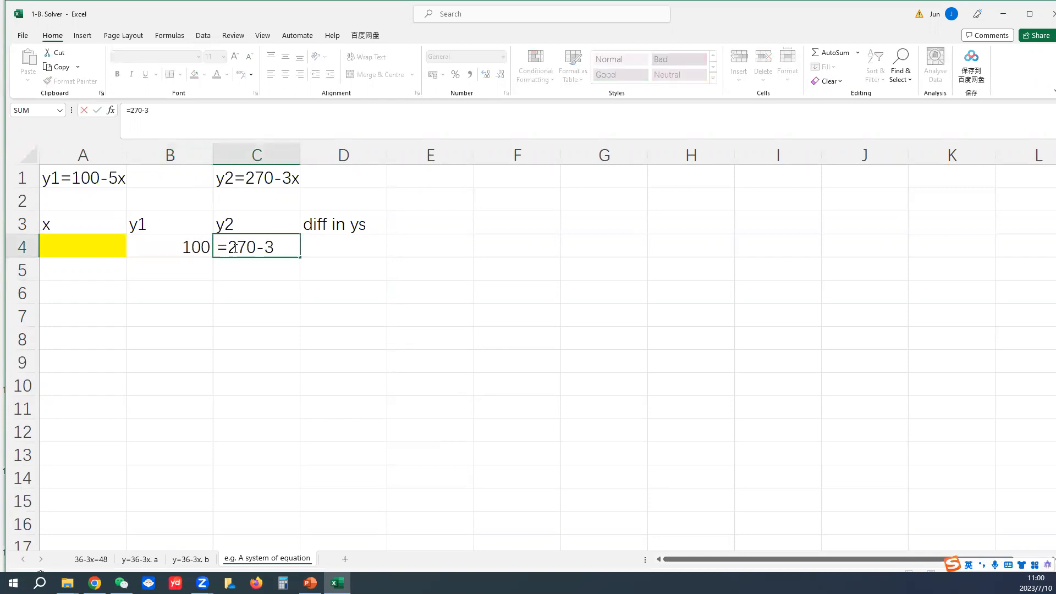
{"action": "type", "text": "*"}
{"action": "left_click", "coordinate": [105, 248]}
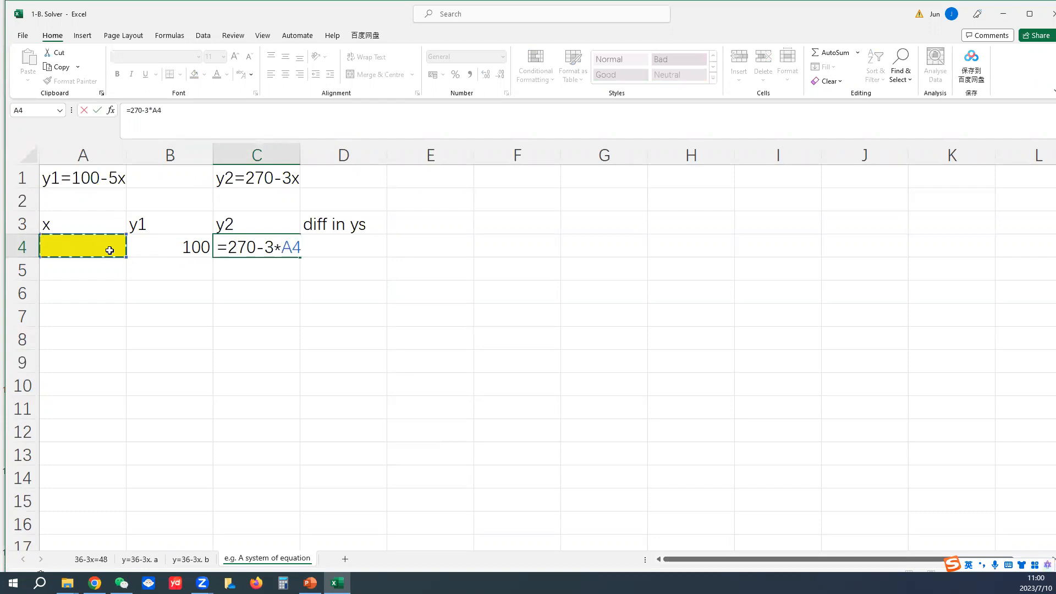
{"action": "key", "text": "Return"}
Step: Calculate the difference between y2 and y1 in cell D4 with the formula =C4-B4
{"action": "left_click", "coordinate": [336, 251]}
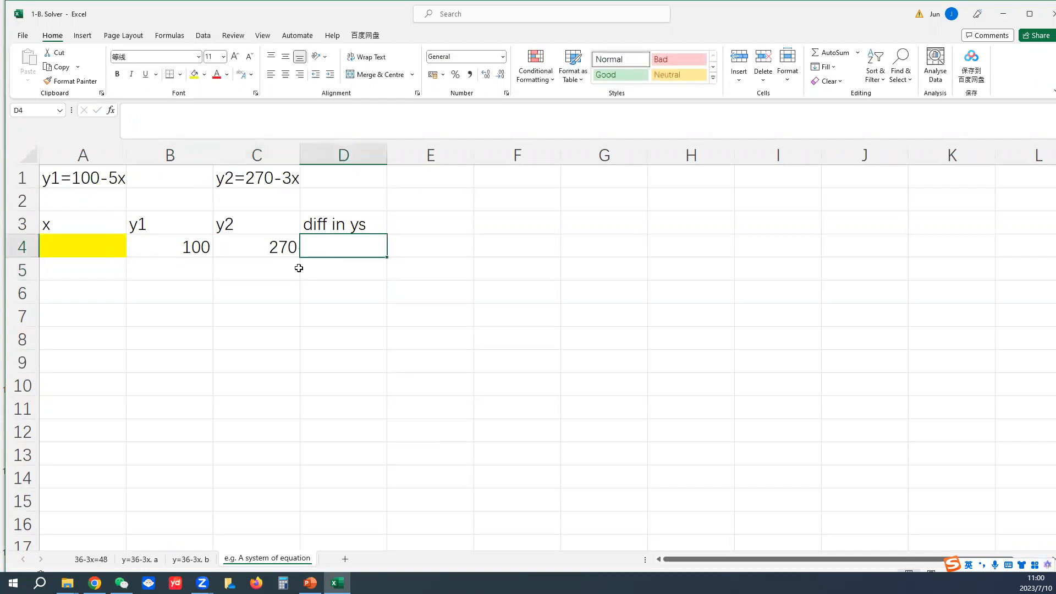
{"action": "type", "text": "="}
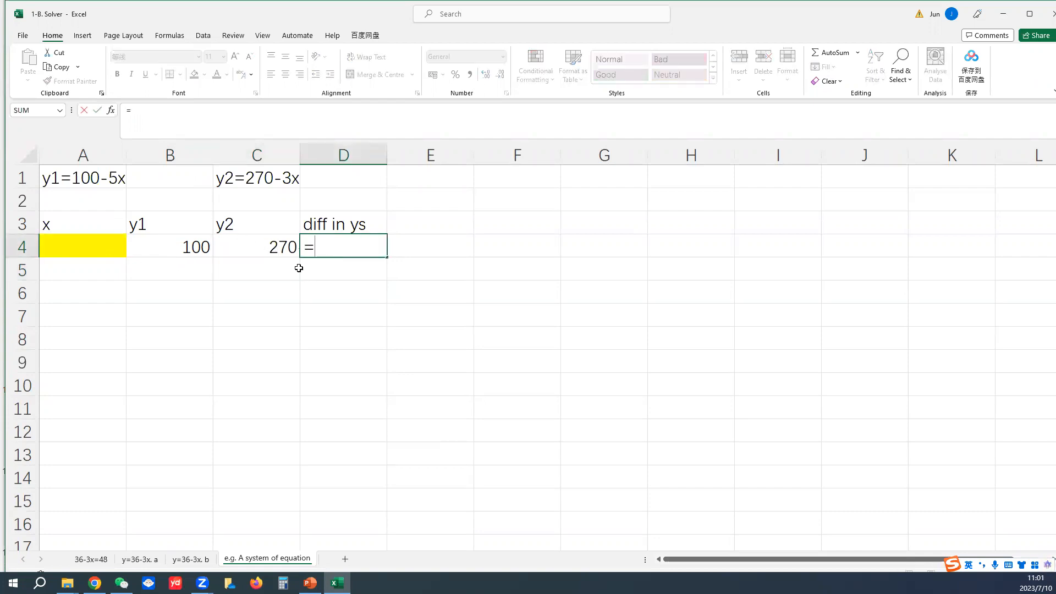
{"action": "left_click", "coordinate": [260, 250]}
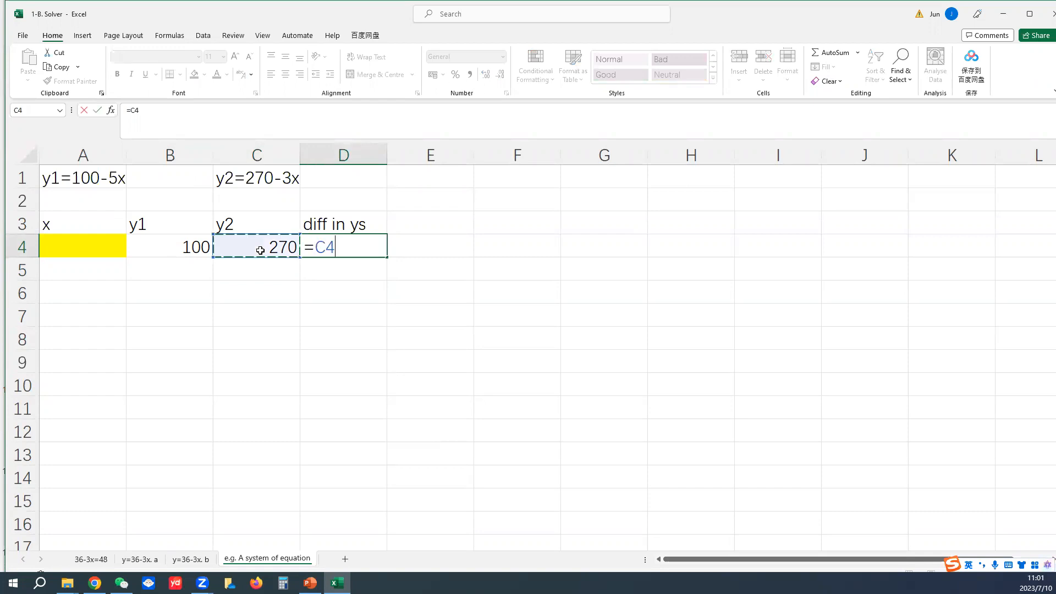
{"action": "type", "text": "-"}
{"action": "left_click", "coordinate": [160, 247]}
{"action": "key", "text": "Return"}
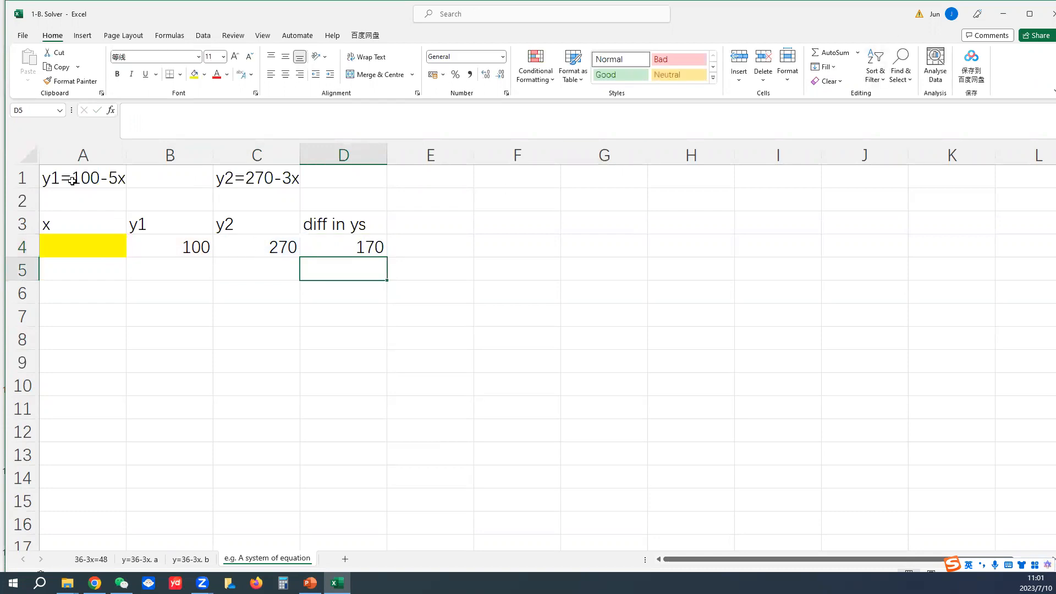
Step: Set up Solver with D4 as the objective, a target value of 0 and A4 as the changing variable cell
{"action": "left_click", "coordinate": [101, 182]}
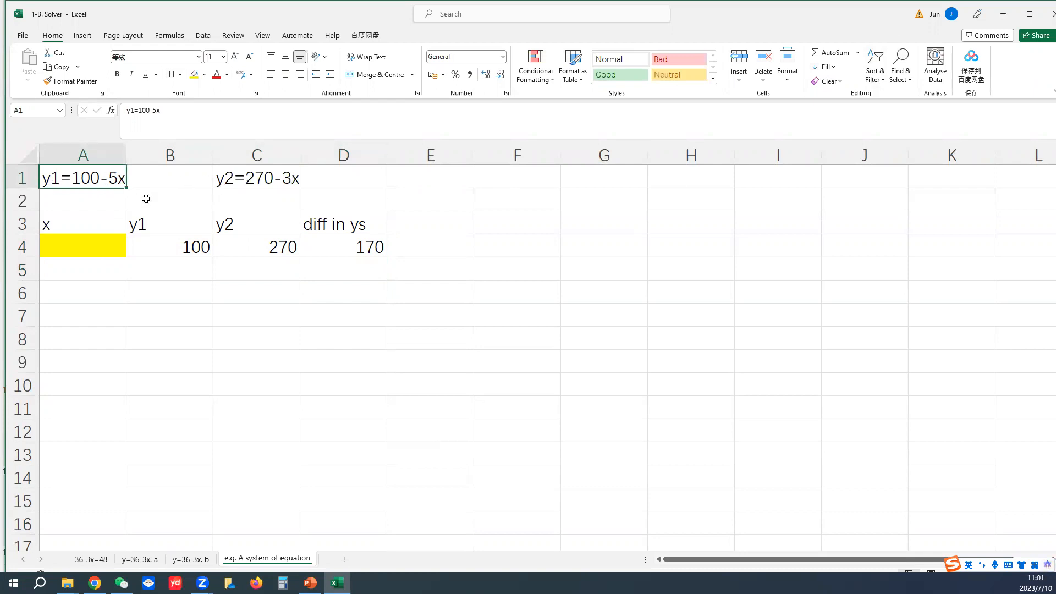
{"action": "left_click", "coordinate": [335, 246]}
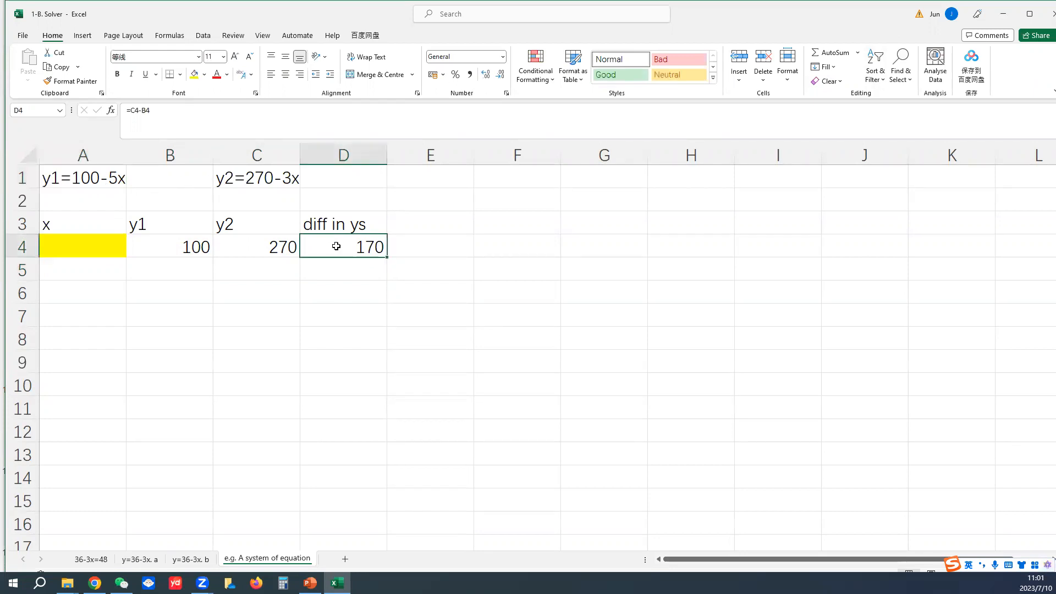
{"action": "left_click", "coordinate": [202, 37]}
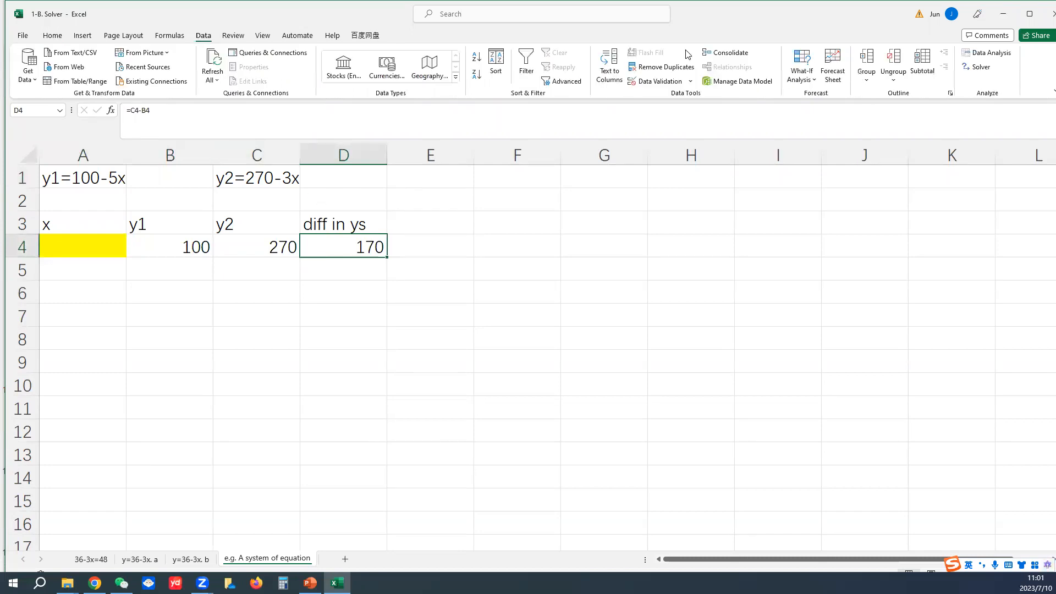
{"action": "left_click", "coordinate": [979, 66]}
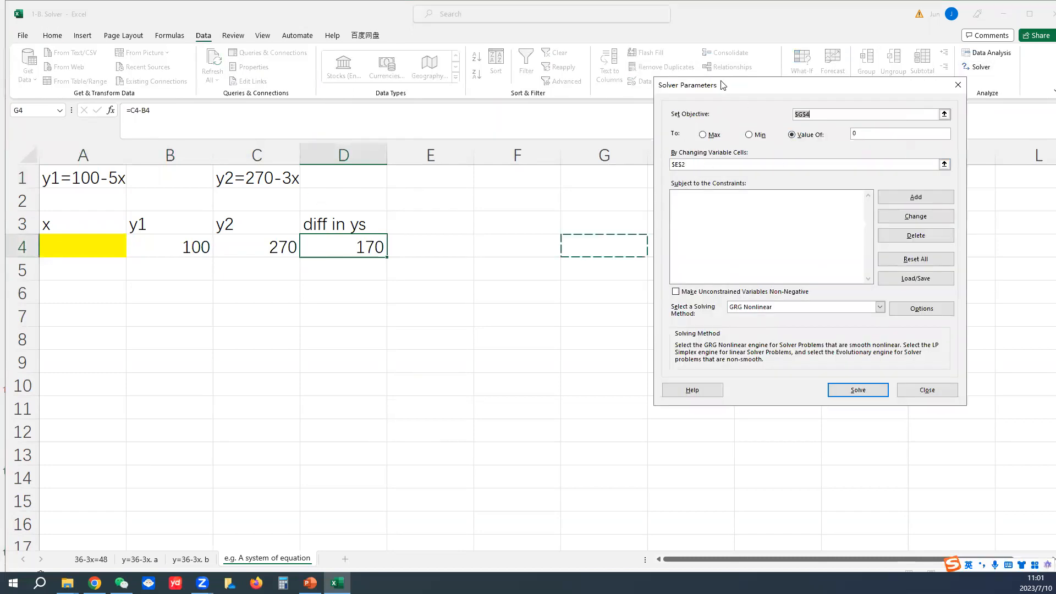
{"action": "left_click_drag", "start_coordinate": [722, 85], "coordinate": [486, 161]}
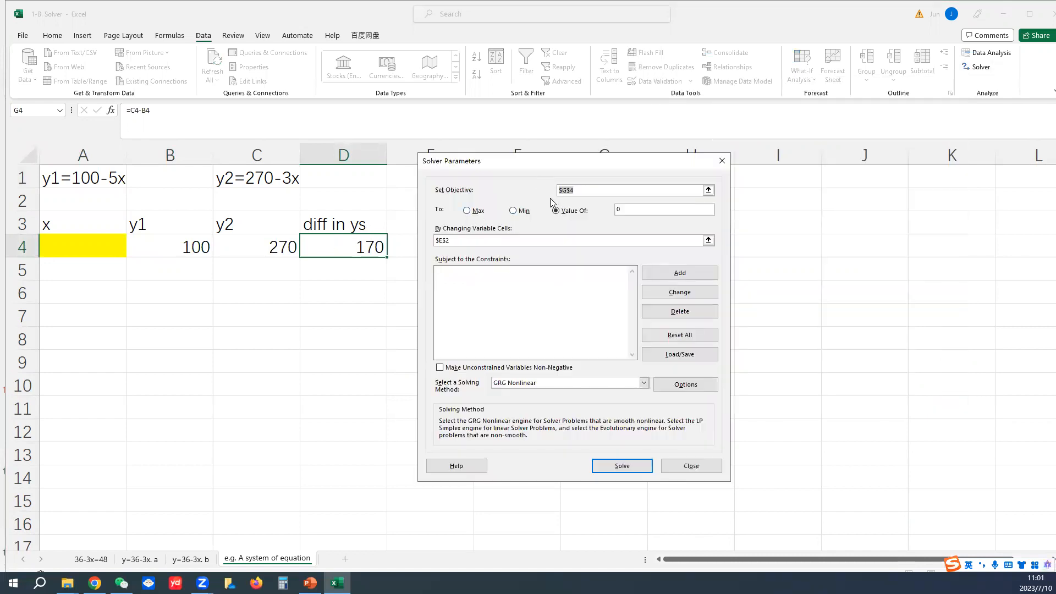
{"action": "left_click", "coordinate": [340, 252]}
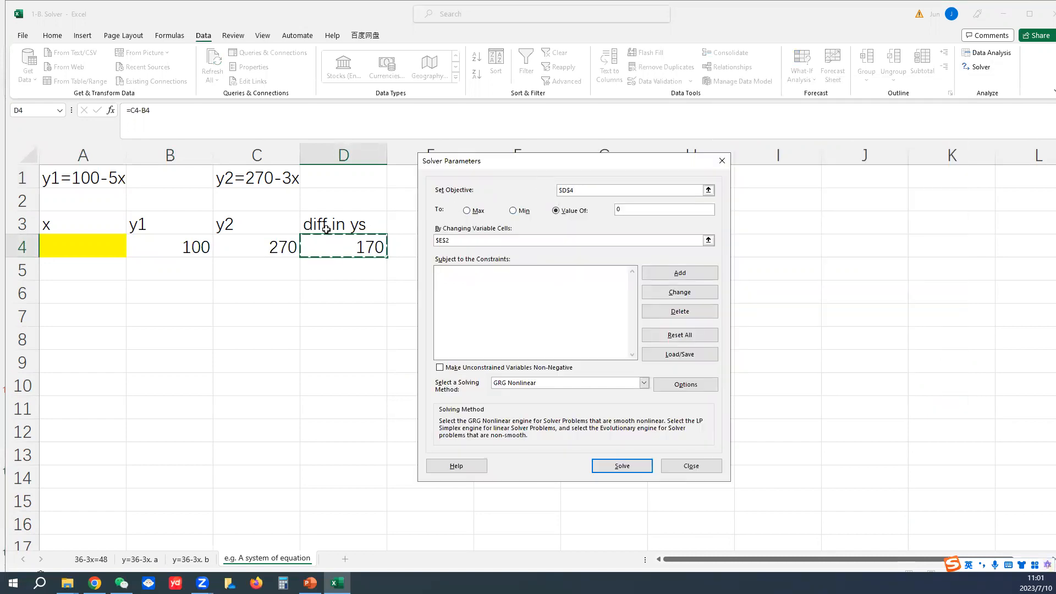
{"action": "left_click", "coordinate": [647, 210]}
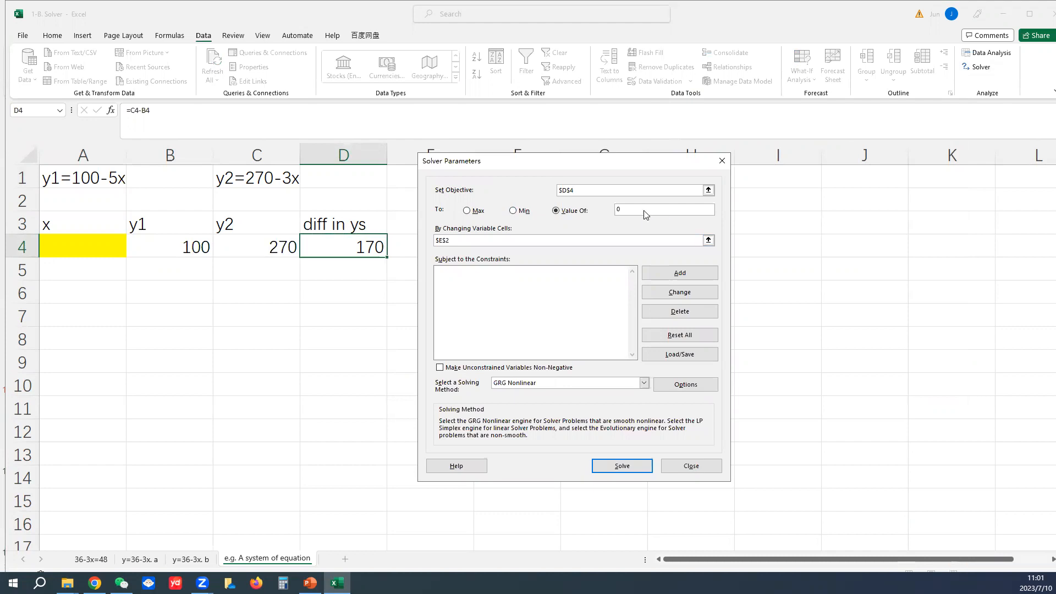
{"action": "left_click", "coordinate": [510, 242]}
{"action": "left_click", "coordinate": [86, 244]}
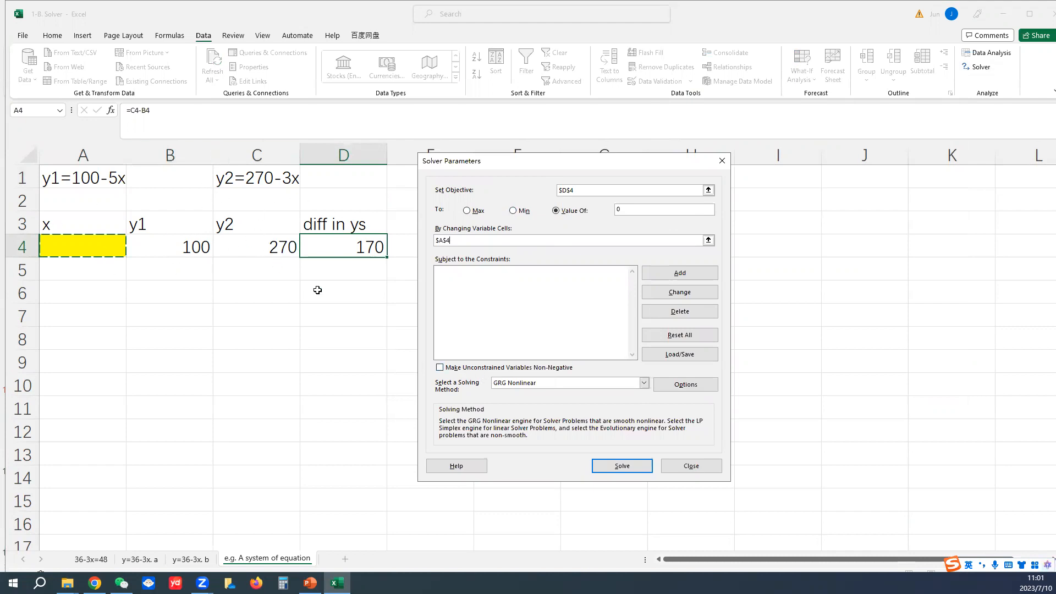
Step: Run Solver with the non-negative restriction on variables switched off and keep the solution
{"action": "left_click", "coordinate": [445, 368]}
{"action": "left_click", "coordinate": [445, 368]}
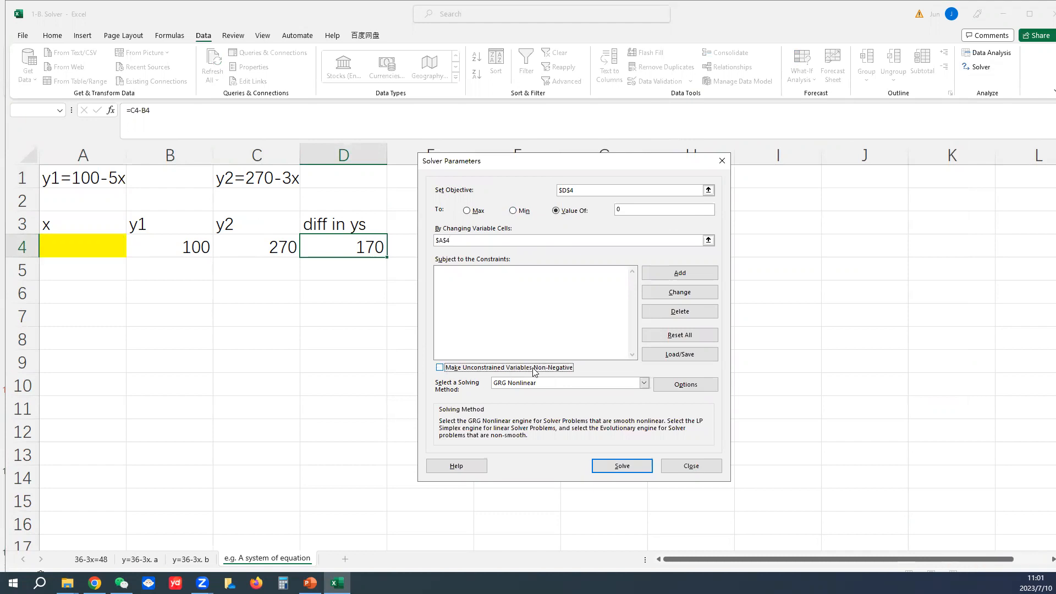
{"action": "left_click", "coordinate": [622, 468]}
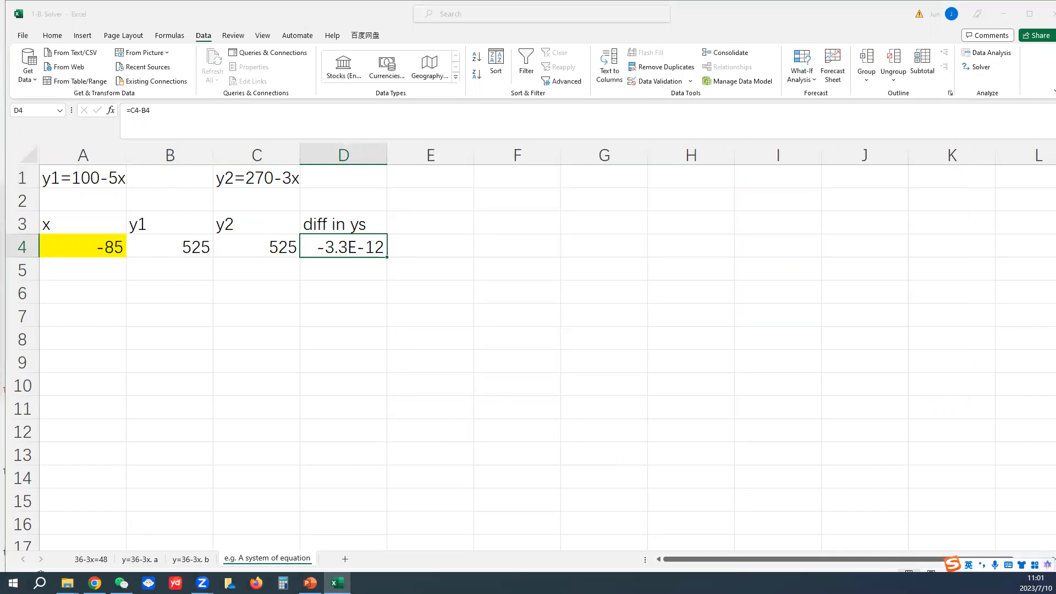
{"action": "left_click", "coordinate": [231, 299]}
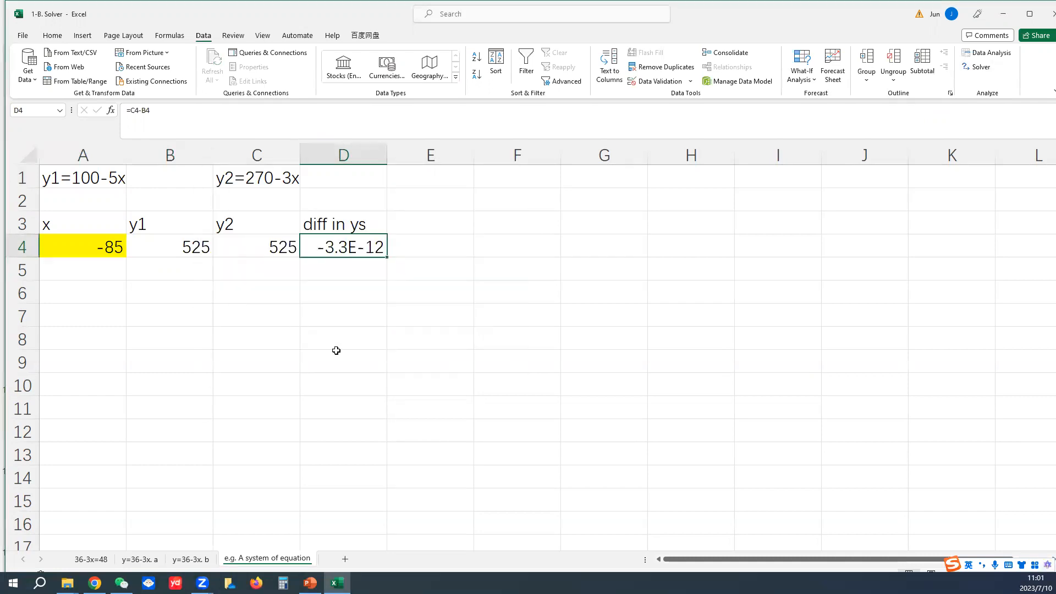
Step: Format the difference in cell D4 as a Number with three decimal places
{"action": "left_click", "coordinate": [81, 243]}
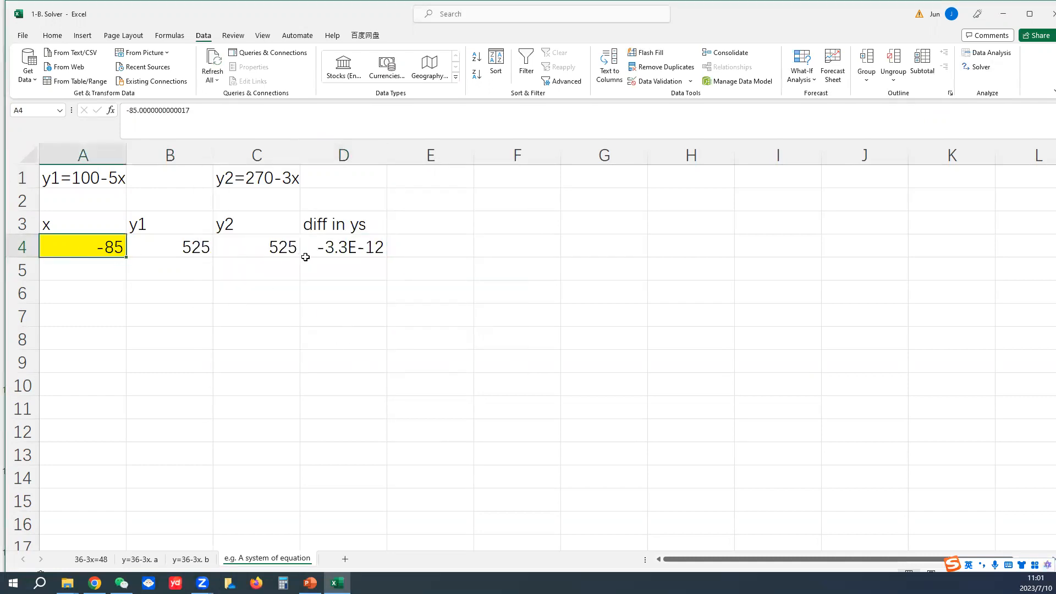
{"action": "left_click", "coordinate": [353, 247]}
{"action": "right_click", "coordinate": [360, 249]}
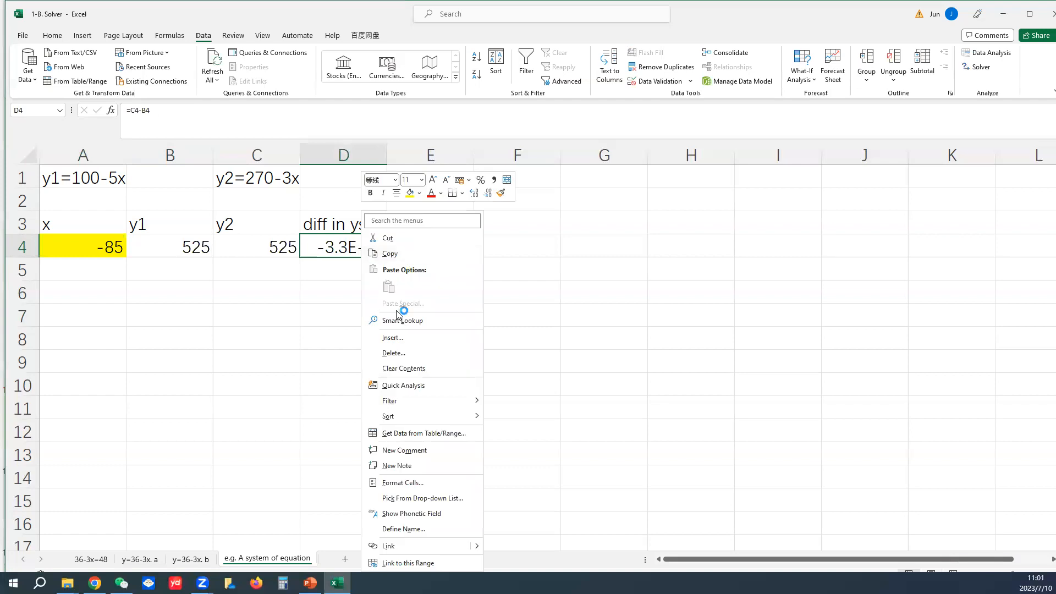
{"action": "left_click", "coordinate": [412, 483]}
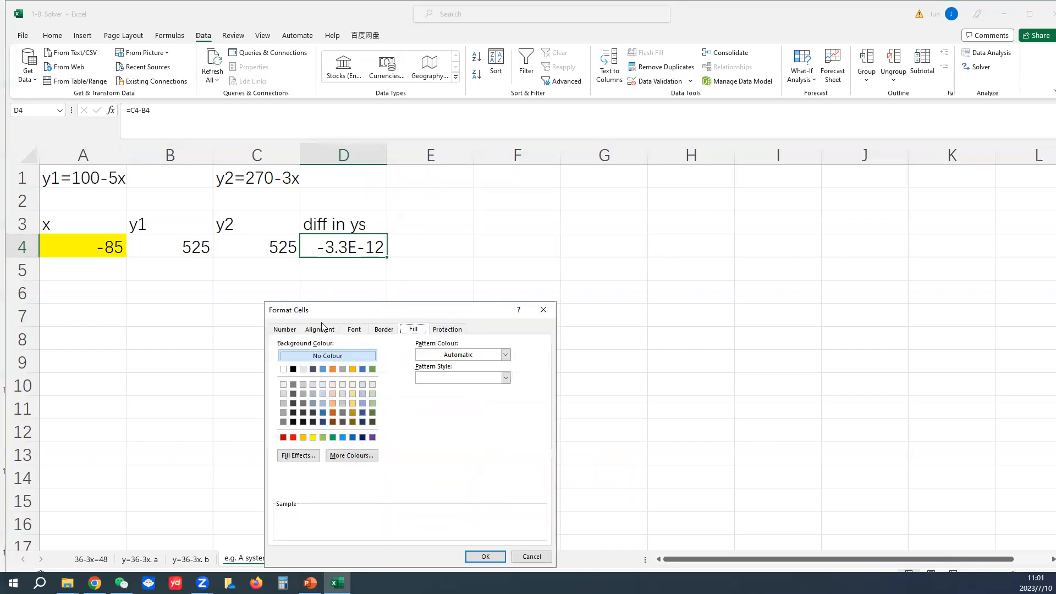
{"action": "left_click", "coordinate": [283, 330]}
{"action": "left_click", "coordinate": [289, 361]}
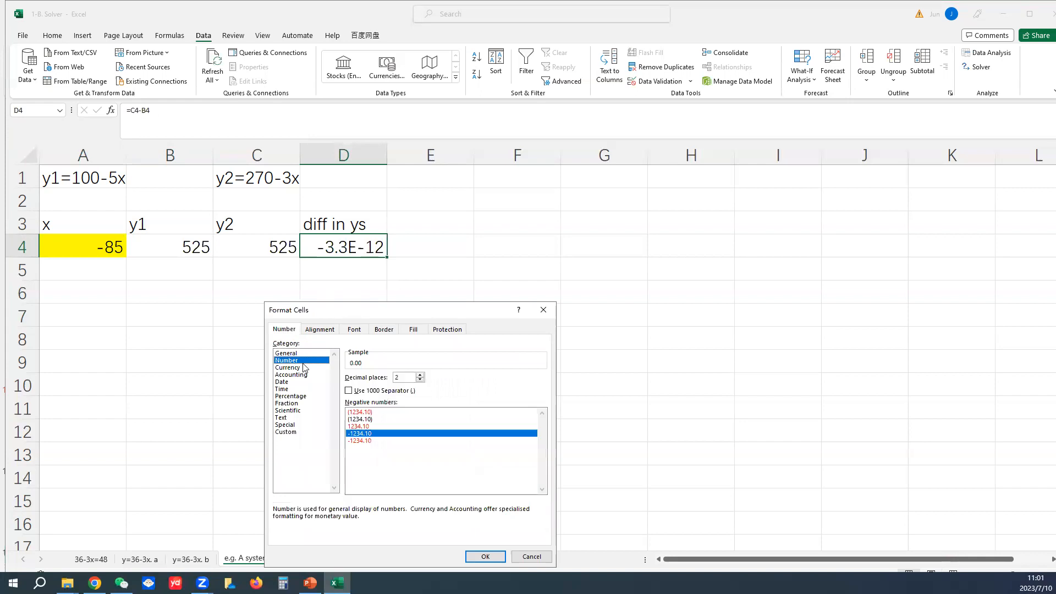
{"action": "left_click", "coordinate": [420, 374]}
{"action": "left_click", "coordinate": [485, 557]}
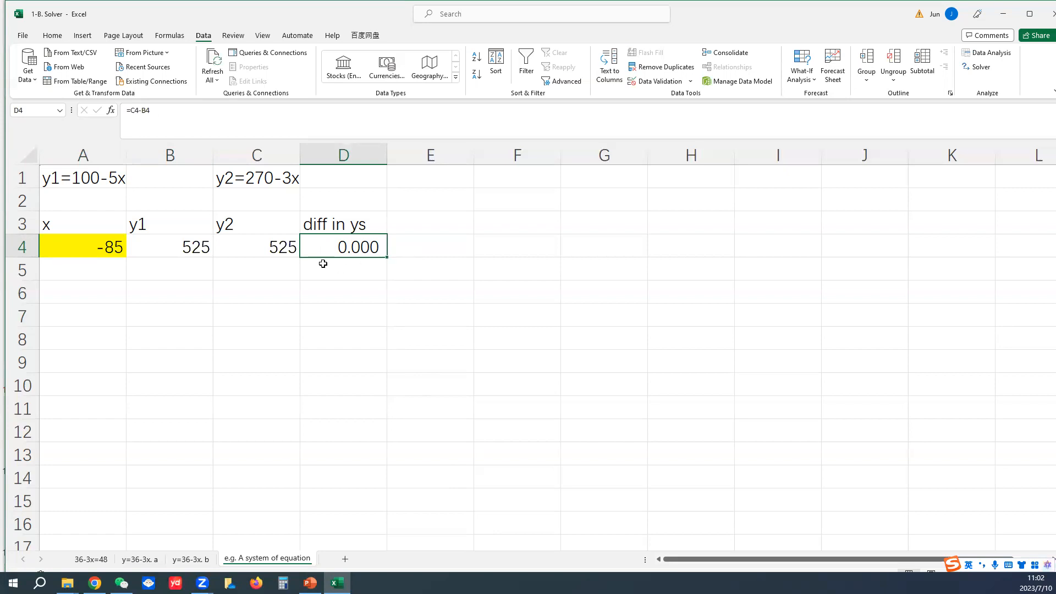
{"action": "left_click", "coordinate": [337, 286]}
{"action": "left_click", "coordinate": [342, 255]}
{"action": "left_click", "coordinate": [110, 252]}
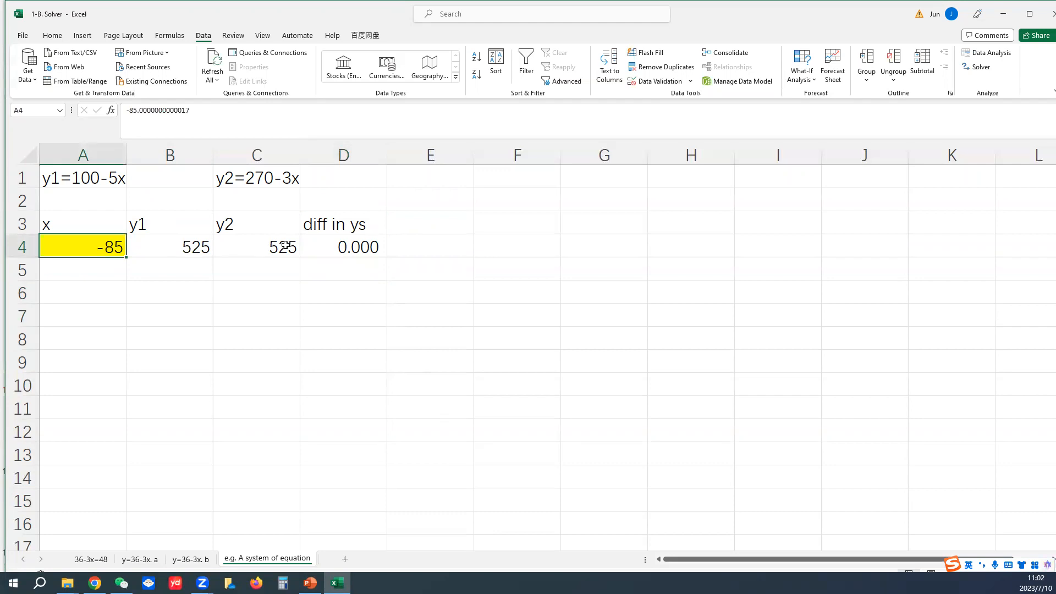
Step: Run Solver again with unconstrained variables made non-negative and keep the solution
{"action": "left_click", "coordinate": [326, 243]}
{"action": "left_click", "coordinate": [81, 245]}
{"action": "left_click", "coordinate": [981, 68]}
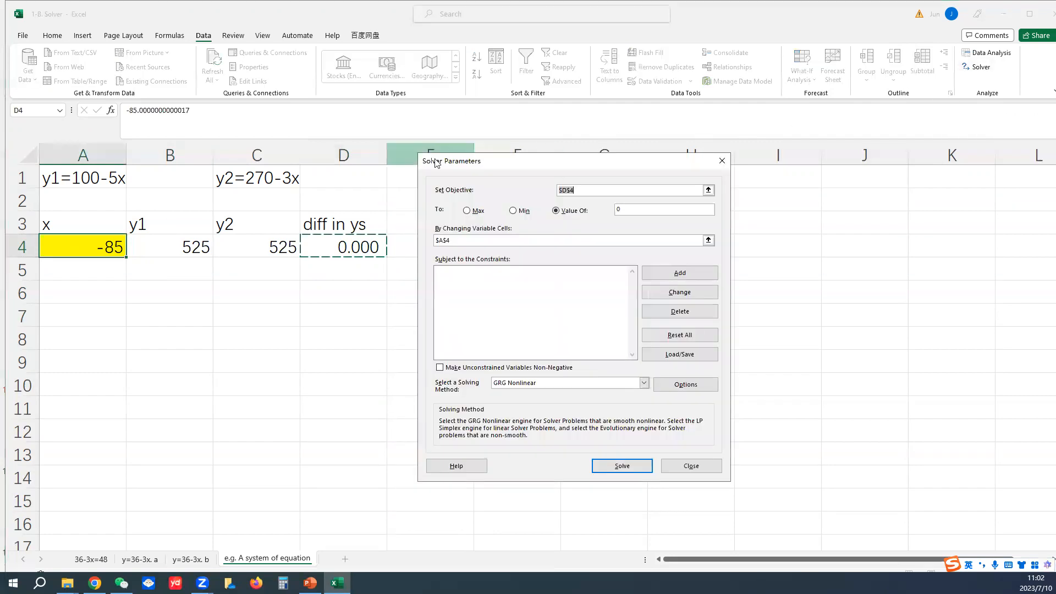
{"action": "left_click", "coordinate": [452, 368]}
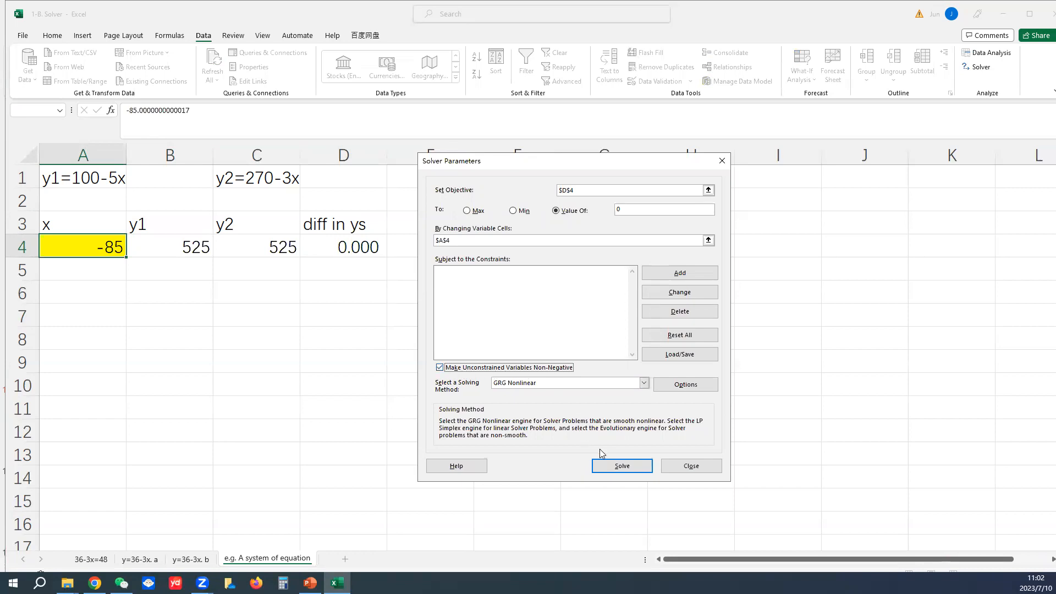
{"action": "left_click", "coordinate": [620, 467]}
{"action": "left_click", "coordinate": [55, 312]}
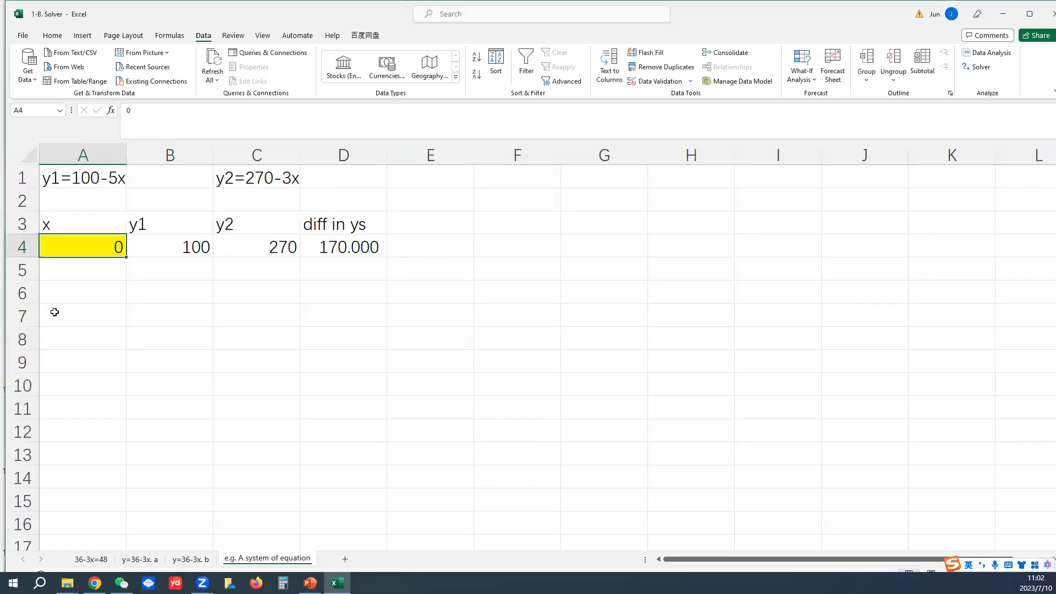
Step: Check the x value in A4 against the difference between the y values in D4
{"action": "left_click", "coordinate": [149, 248]}
{"action": "left_click", "coordinate": [113, 246]}
{"action": "left_click", "coordinate": [370, 246]}
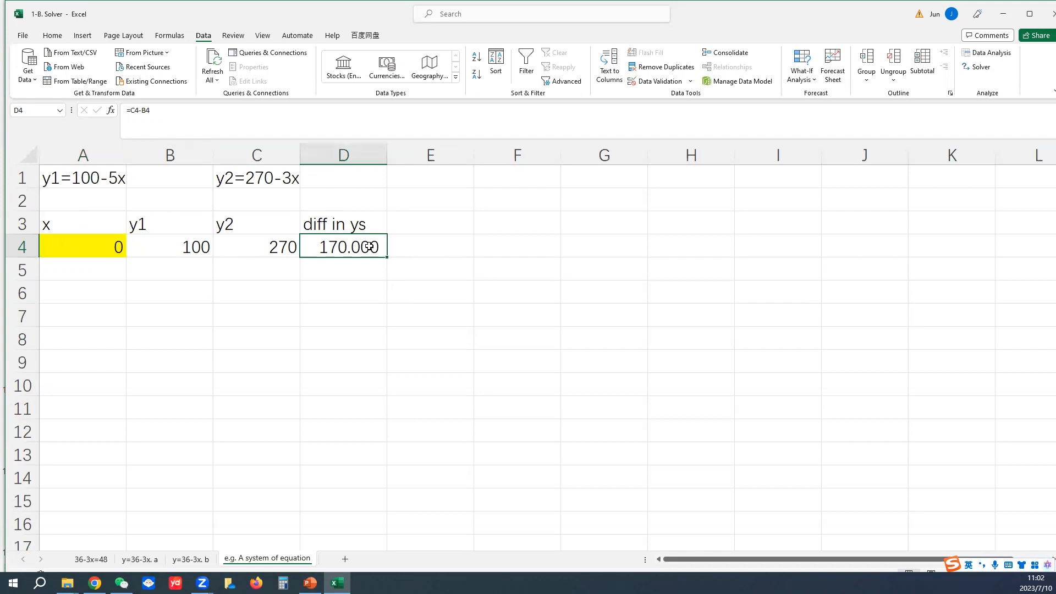
{"action": "left_click", "coordinate": [89, 241]}
{"action": "left_click", "coordinate": [347, 242]}
{"action": "left_click", "coordinate": [84, 240]}
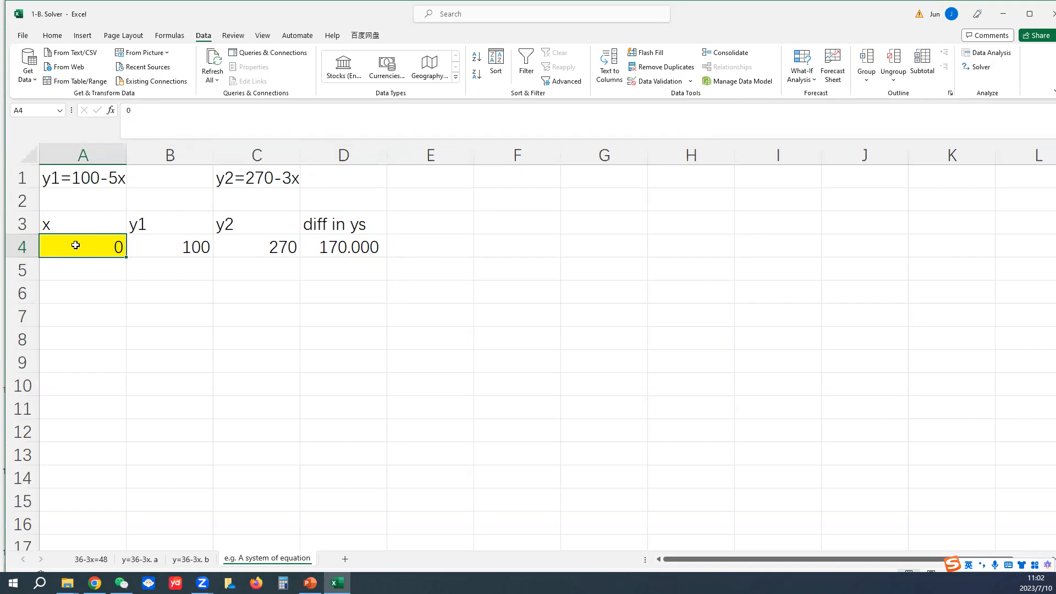
Step: Switch the non-negative restriction off in Solver, solve again for D4 by changing A4, and keep the solution
{"action": "left_click", "coordinate": [982, 67]}
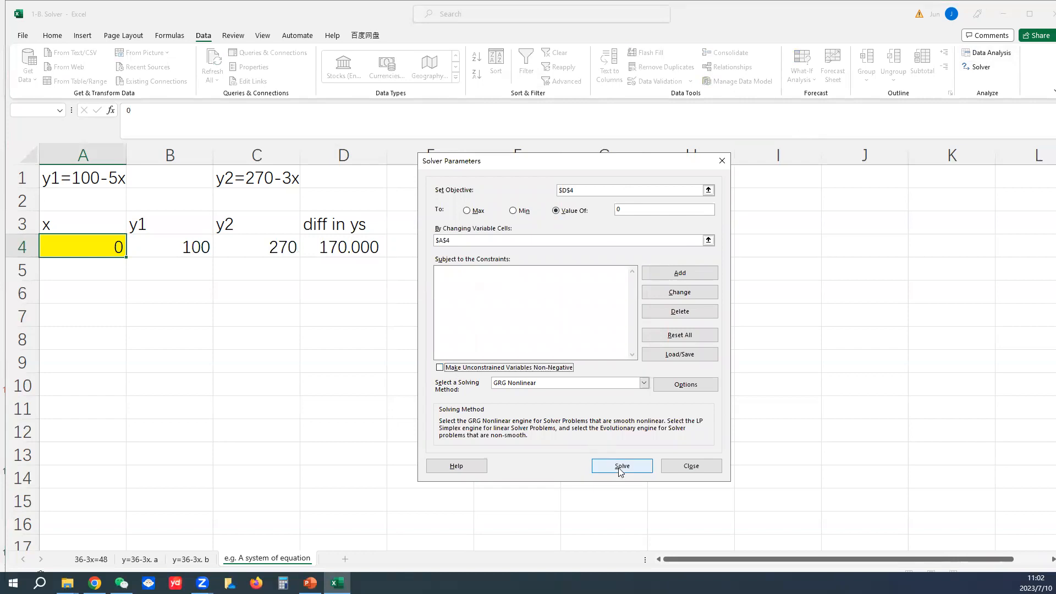
{"action": "left_click", "coordinate": [722, 161]}
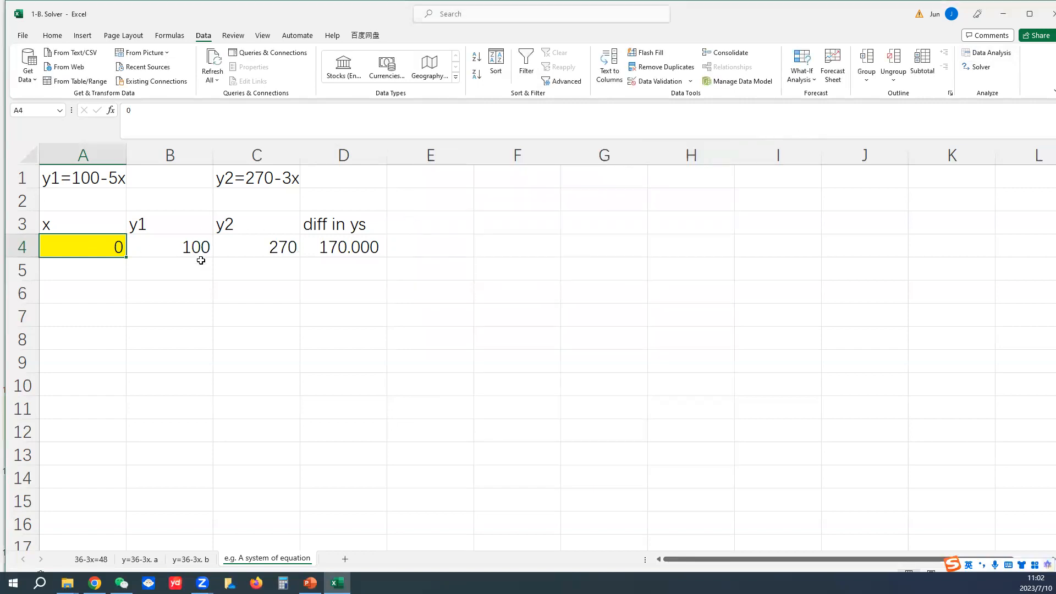
{"action": "left_click", "coordinate": [359, 248]}
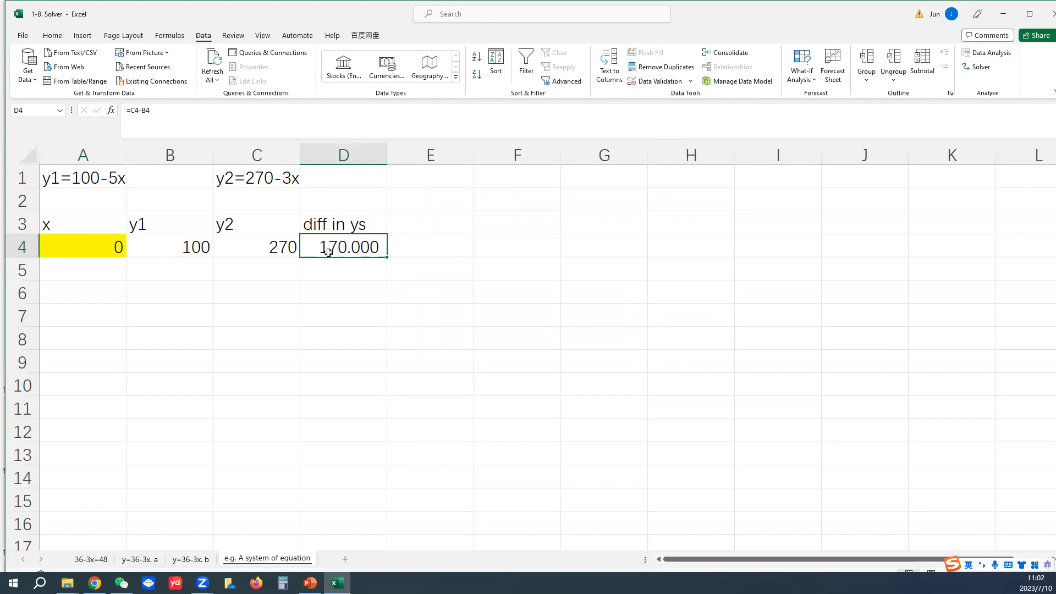
{"action": "left_click", "coordinate": [111, 249]}
{"action": "left_click", "coordinate": [977, 67]}
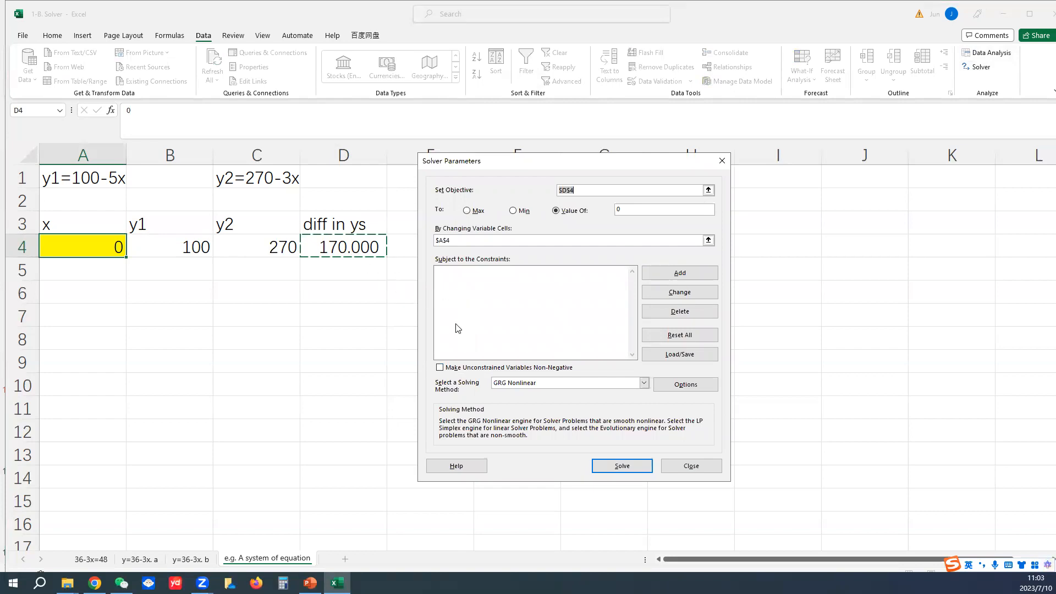
{"action": "left_click", "coordinate": [617, 466]}
{"action": "left_click", "coordinate": [296, 331]}
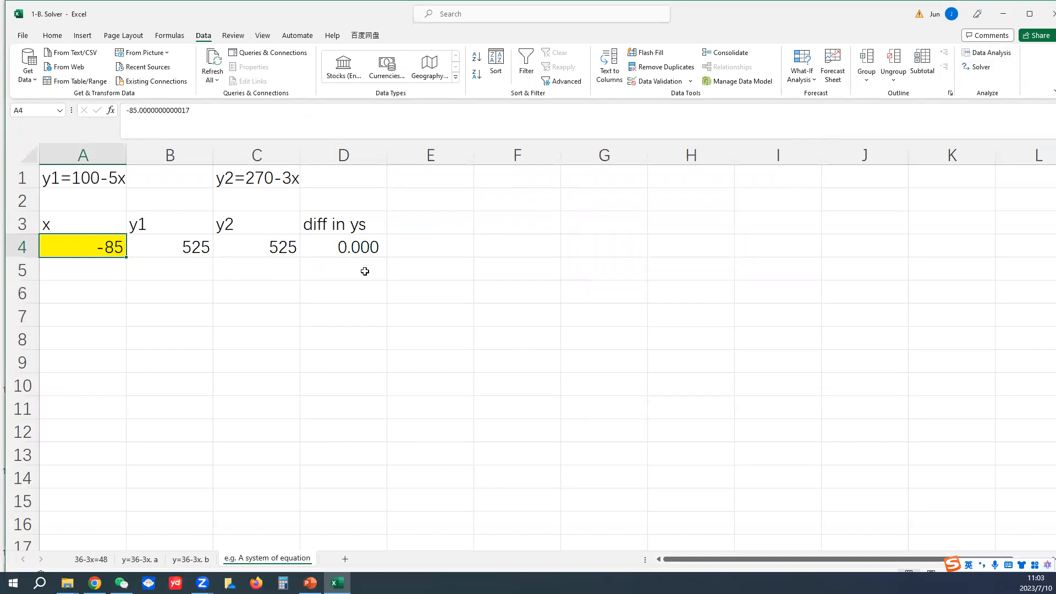
Step: Enter the table headers x, y1 and y2 in cells F1 to H1
{"action": "left_click", "coordinate": [400, 245]}
{"action": "left_click", "coordinate": [524, 168]}
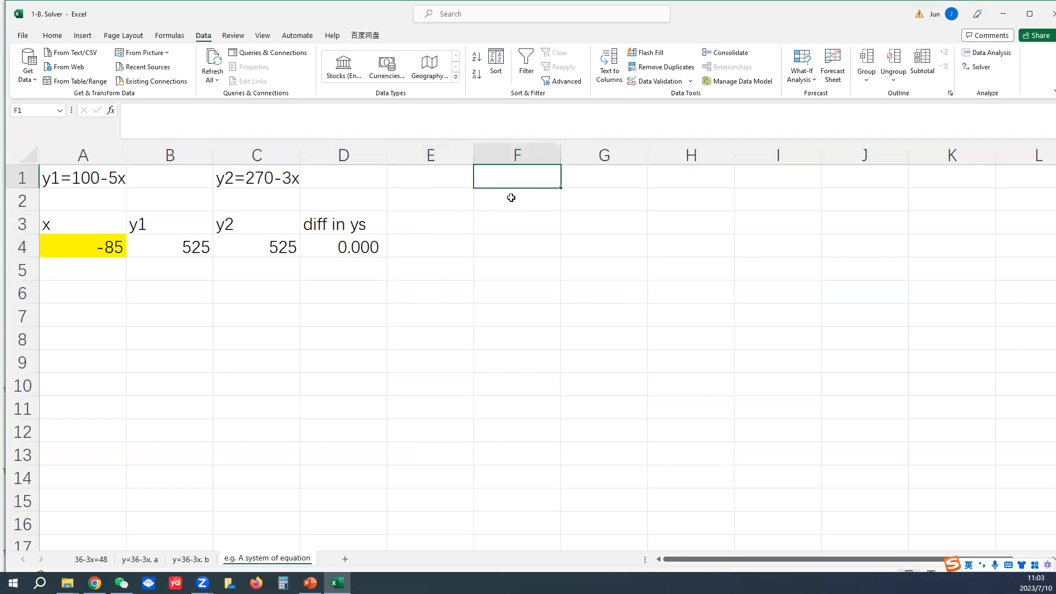
{"action": "type", "text": "x"}
{"action": "left_click", "coordinate": [607, 179]}
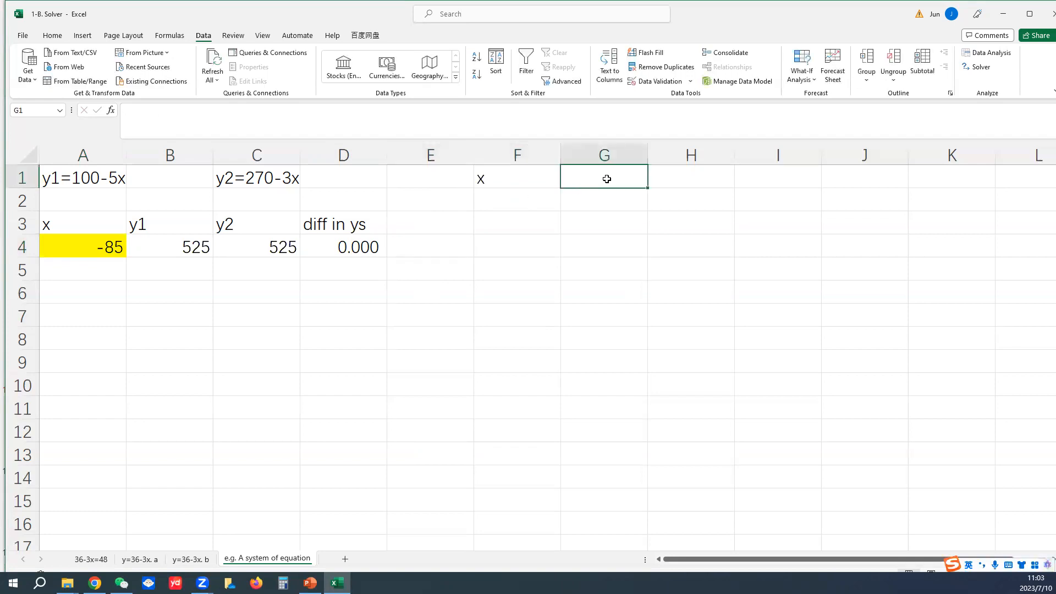
{"action": "type", "text": "y1"}
{"action": "left_click", "coordinate": [676, 180]}
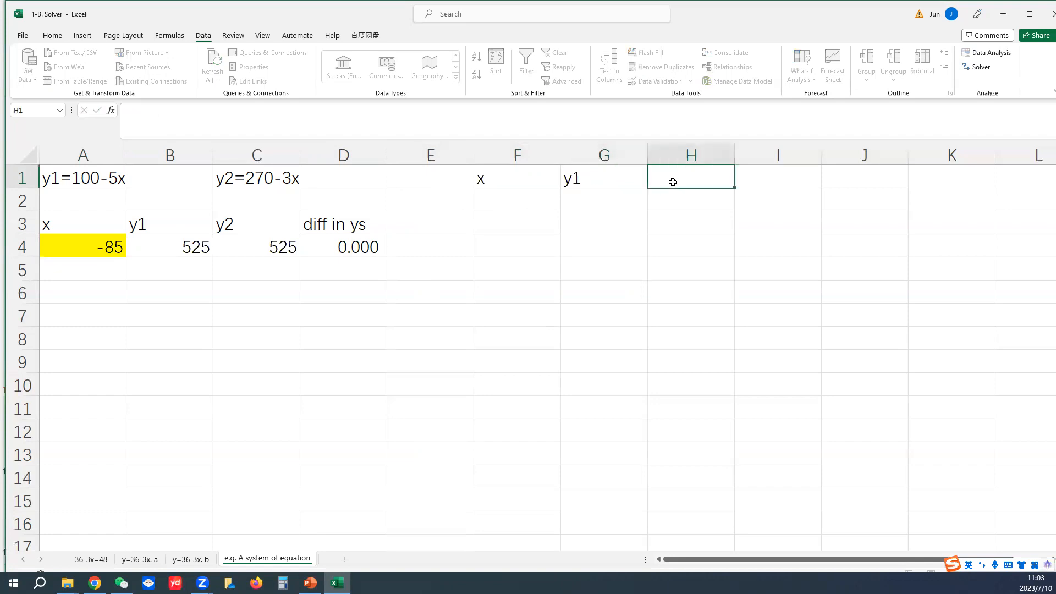
{"action": "type", "text": "y2"}
Step: Enter the first two x values, -100 in F2 and -90 in F3
{"action": "left_click", "coordinate": [530, 206]}
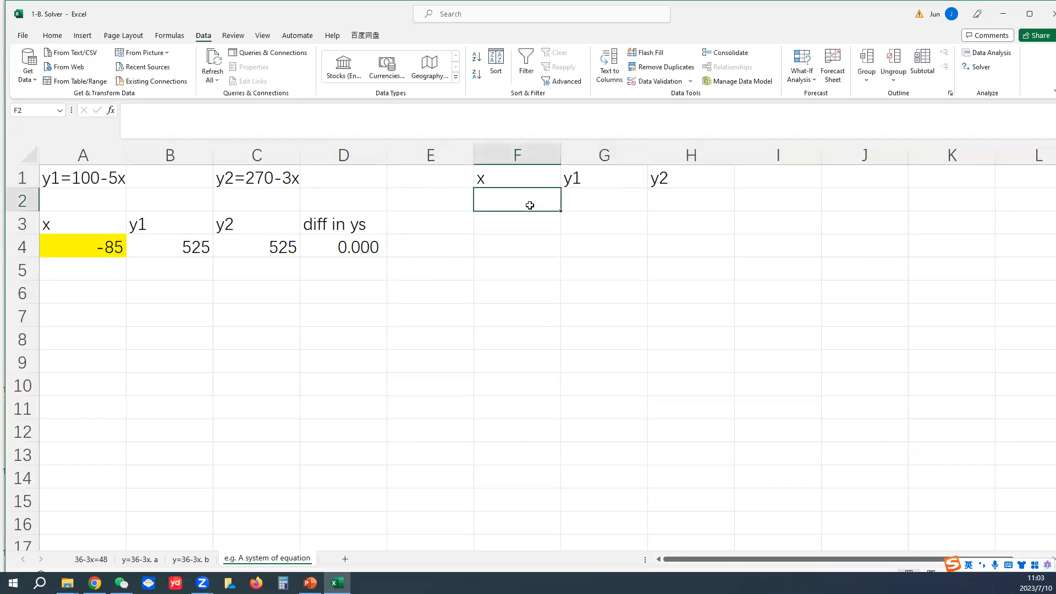
{"action": "type", "text": "-100"}
{"action": "left_click", "coordinate": [509, 230]}
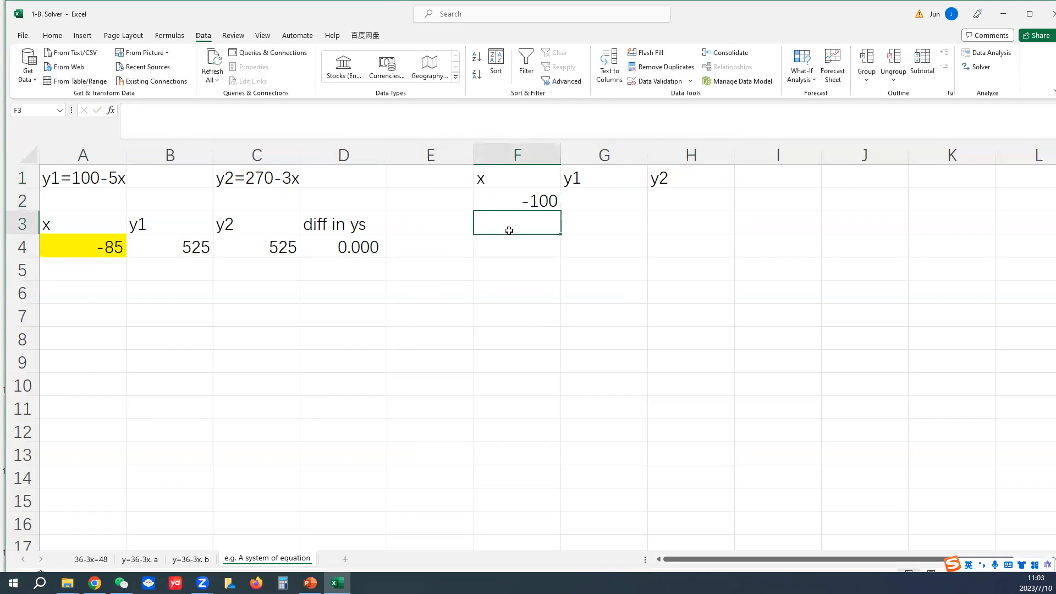
{"action": "type", "text": "-90"}
{"action": "left_click", "coordinate": [519, 250]}
Step: Calculate y1 for the first x value in cell G2 with the formula =100-5*F2
{"action": "left_click", "coordinate": [605, 203]}
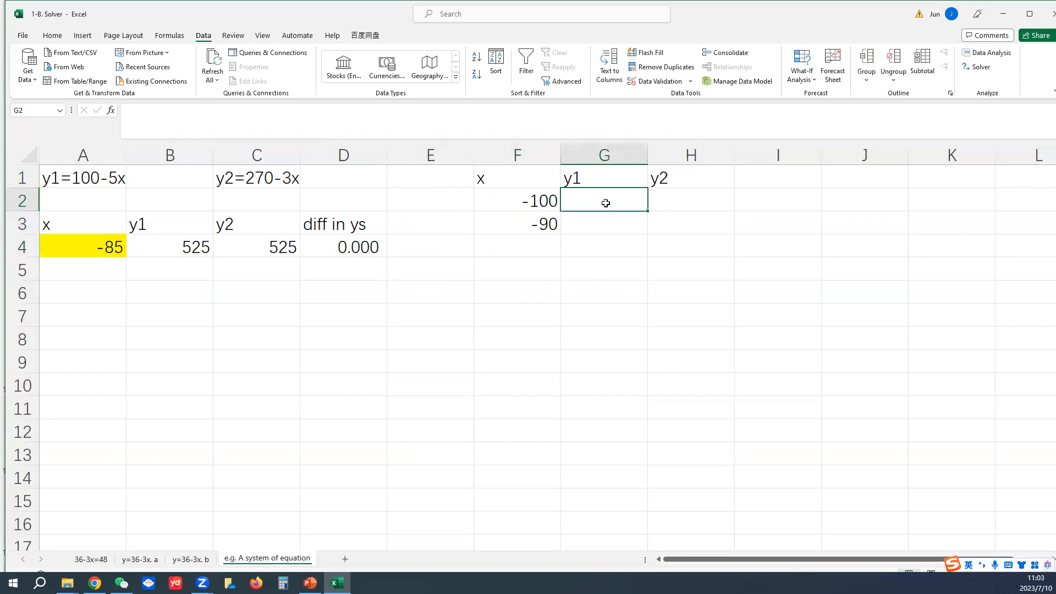
{"action": "type", "text": "=100-5*"}
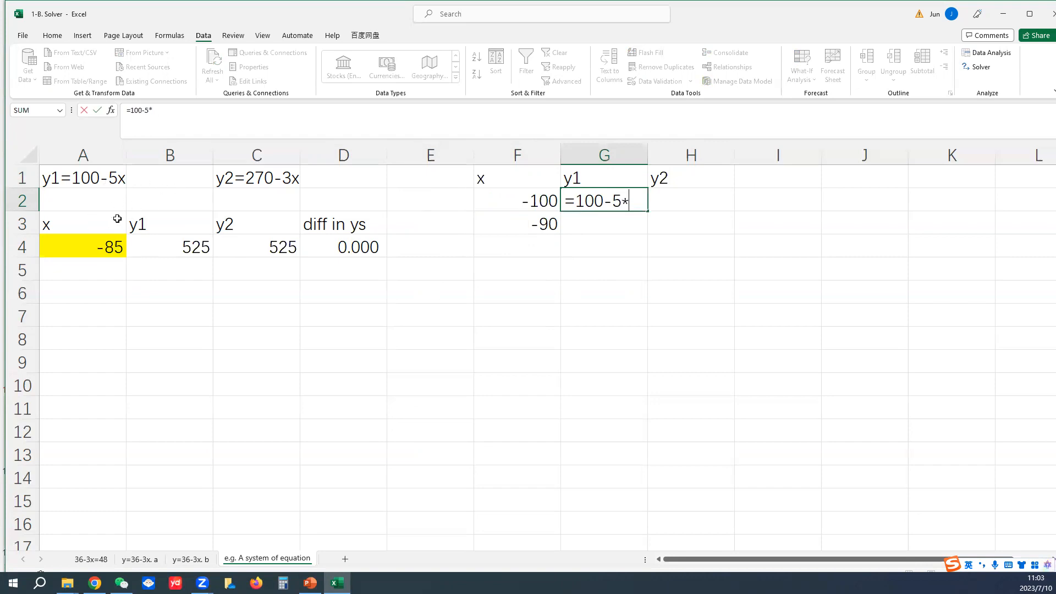
{"action": "left_click", "coordinate": [489, 201]}
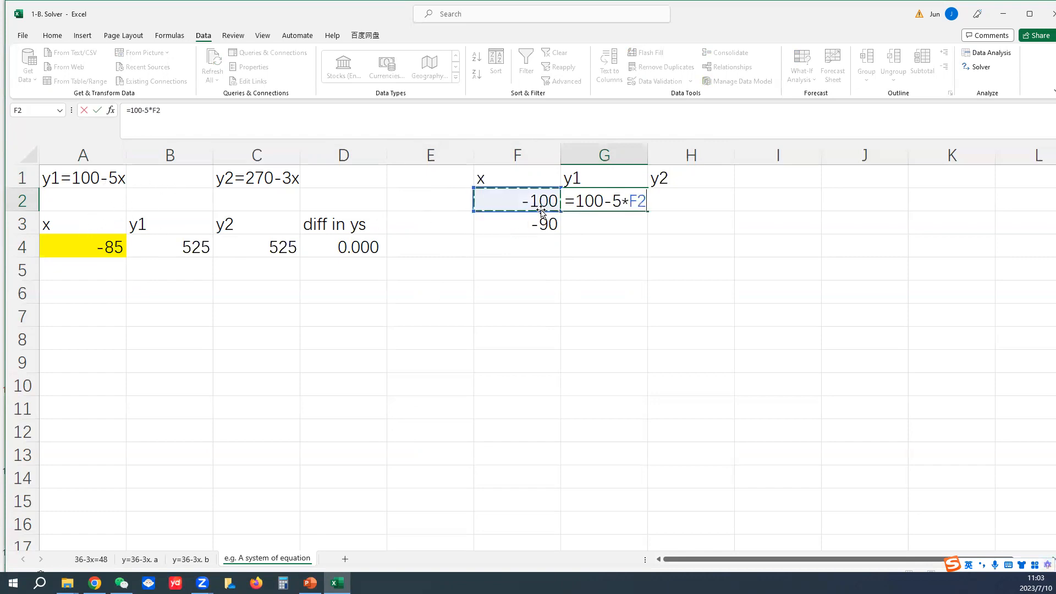
{"action": "key", "text": "Return"}
Step: Calculate y2 for the first x value in cell H2 with the formula =270-3*F2
{"action": "left_click", "coordinate": [656, 202]}
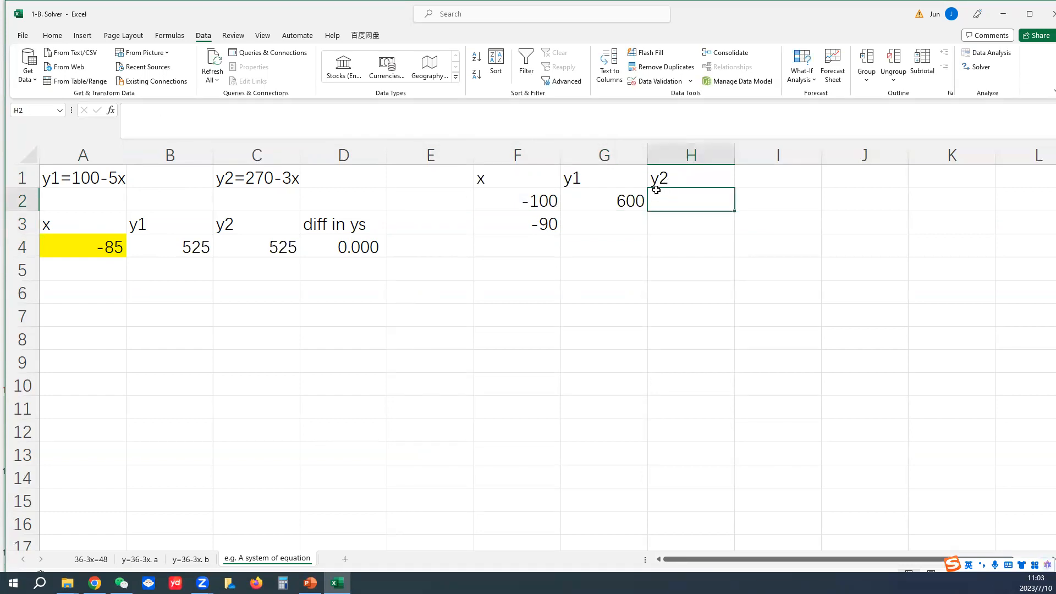
{"action": "type", "text": "=270-3*"}
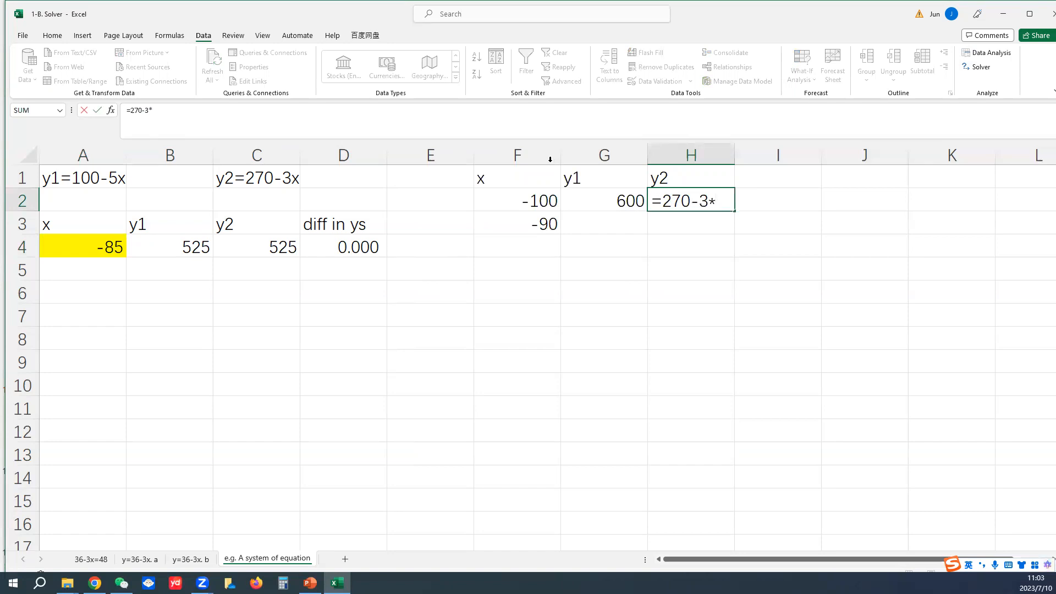
{"action": "left_click", "coordinate": [518, 202]}
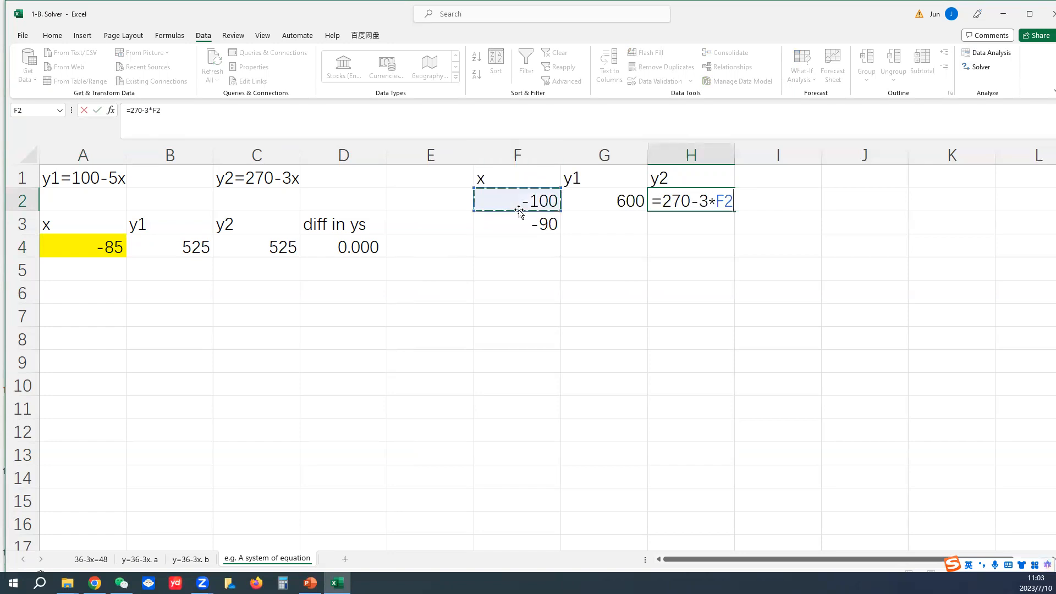
{"action": "key", "text": "Return"}
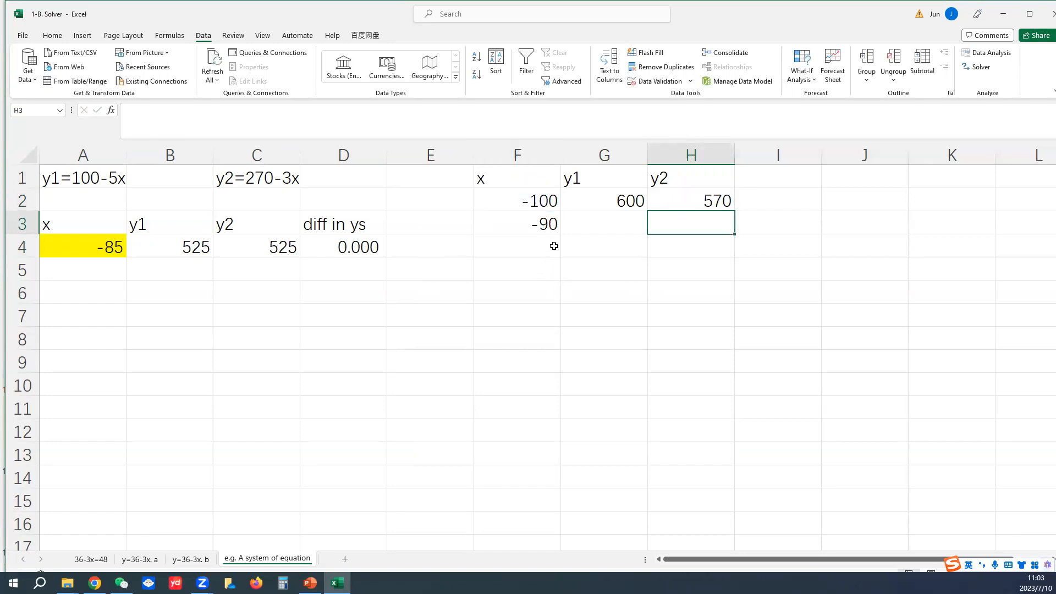
Step: Extend the x series in steps of 10 from F2 down to 70 in F19
{"action": "left_click_drag", "start_coordinate": [536, 204], "coordinate": [538, 547]}
{"action": "left_click_drag", "start_coordinate": [541, 511], "coordinate": [540, 548]}
{"action": "scroll", "coordinate": [549, 384], "scroll_direction": "up", "scroll_amount": 1}
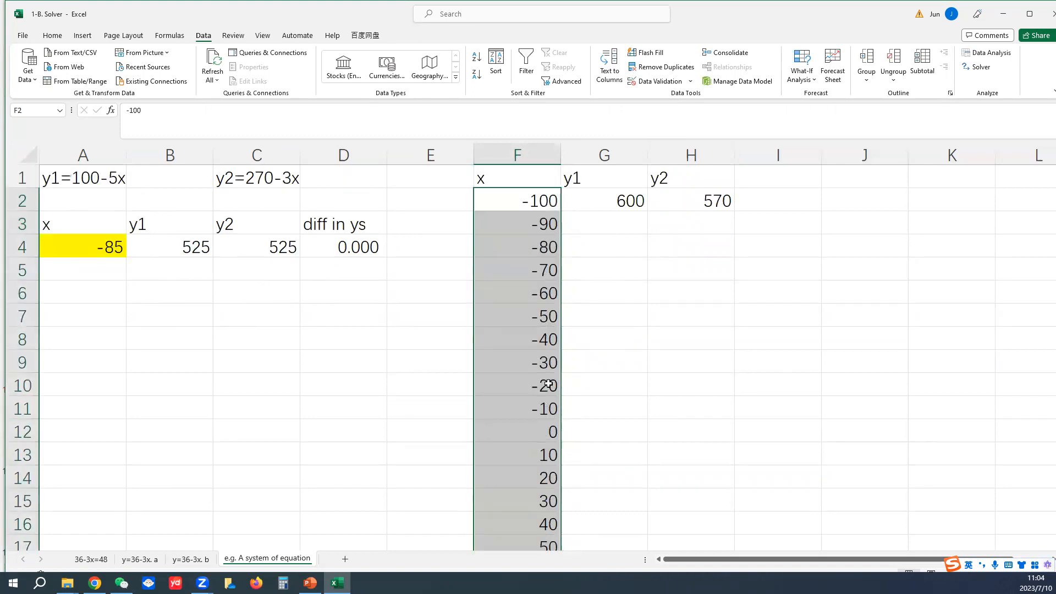
{"action": "scroll", "coordinate": [549, 363], "scroll_direction": "down", "scroll_amount": 3, "text": "ctrl"}
{"action": "scroll", "coordinate": [549, 359], "scroll_direction": "up", "scroll_amount": 1}
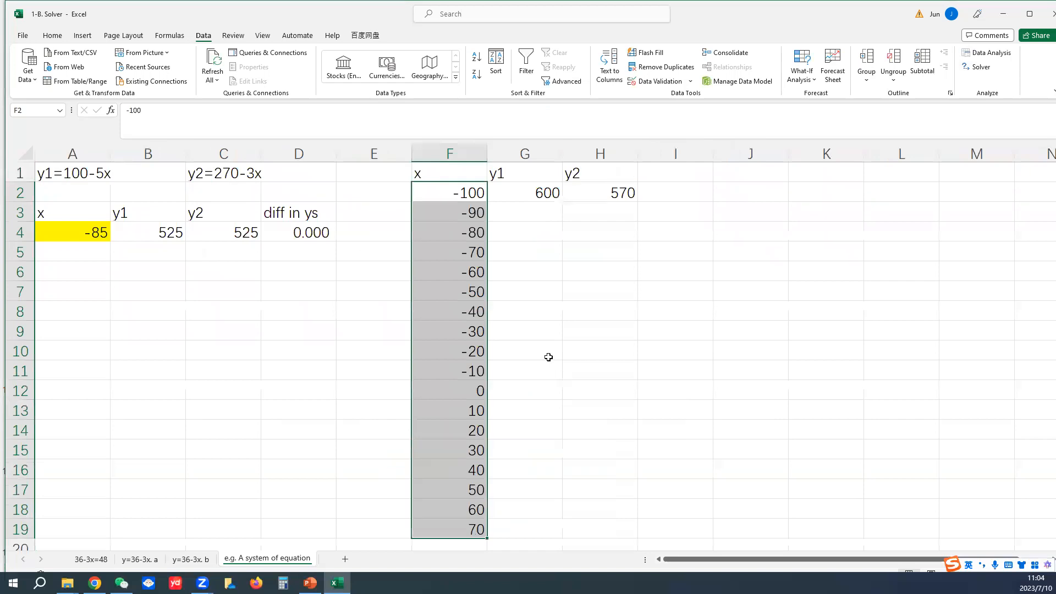
Step: Fill the y1 and y2 formulas from G2:H2 down to row 19
{"action": "left_click", "coordinate": [477, 203]}
{"action": "left_click", "coordinate": [492, 189]}
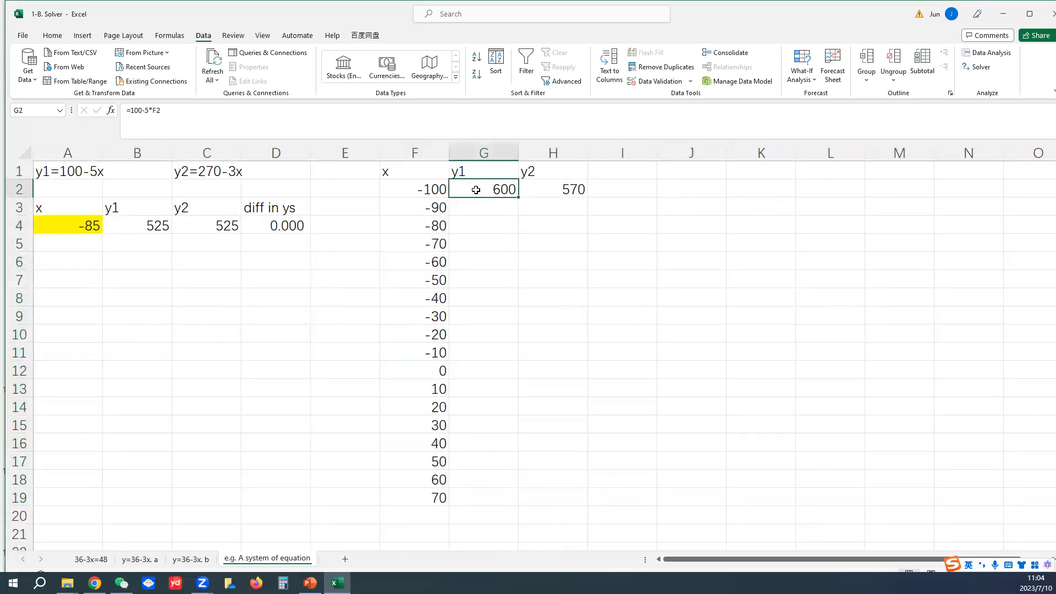
{"action": "left_click_drag", "start_coordinate": [477, 187], "coordinate": [547, 189]}
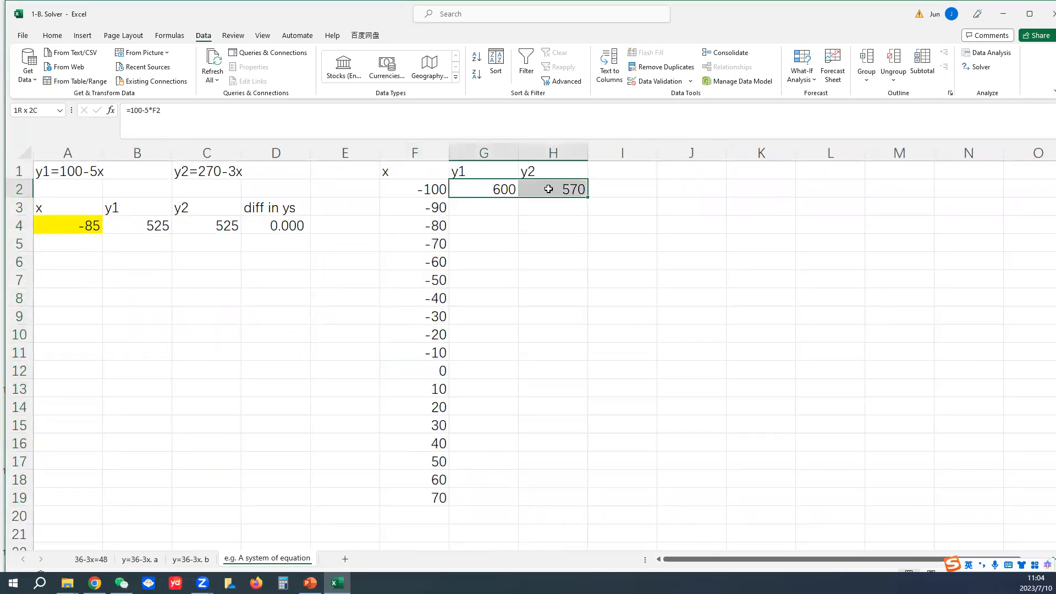
{"action": "left_click", "coordinate": [494, 190]}
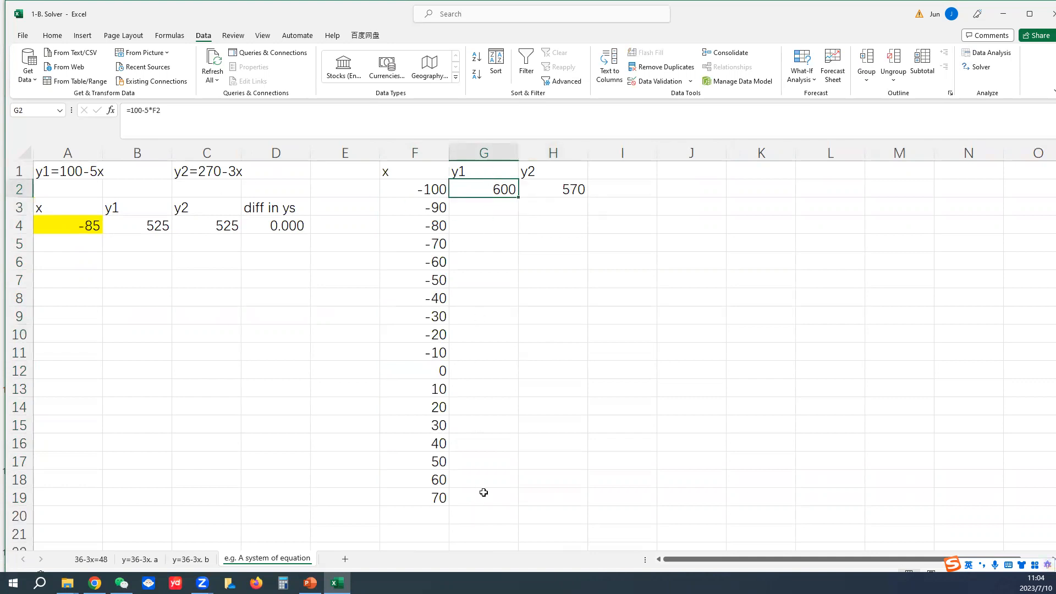
{"action": "left_click", "coordinate": [561, 191]}
{"action": "left_click_drag", "start_coordinate": [486, 198], "coordinate": [587, 504]}
Step: Check which x cells the filled formulas in G13 and H16 refer to
{"action": "left_click", "coordinate": [473, 392]}
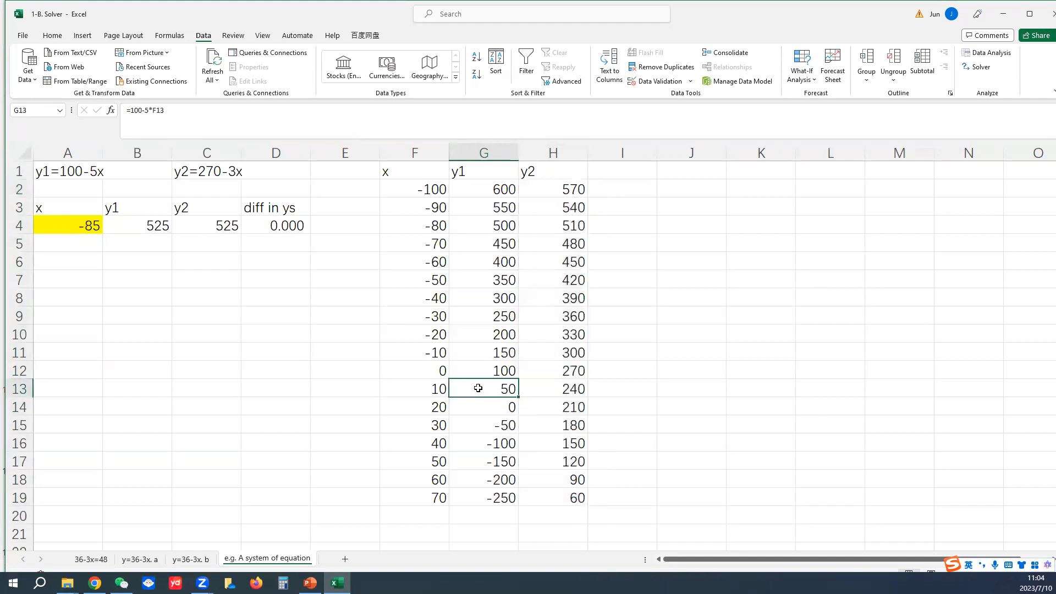
{"action": "double_click", "coordinate": [478, 388]}
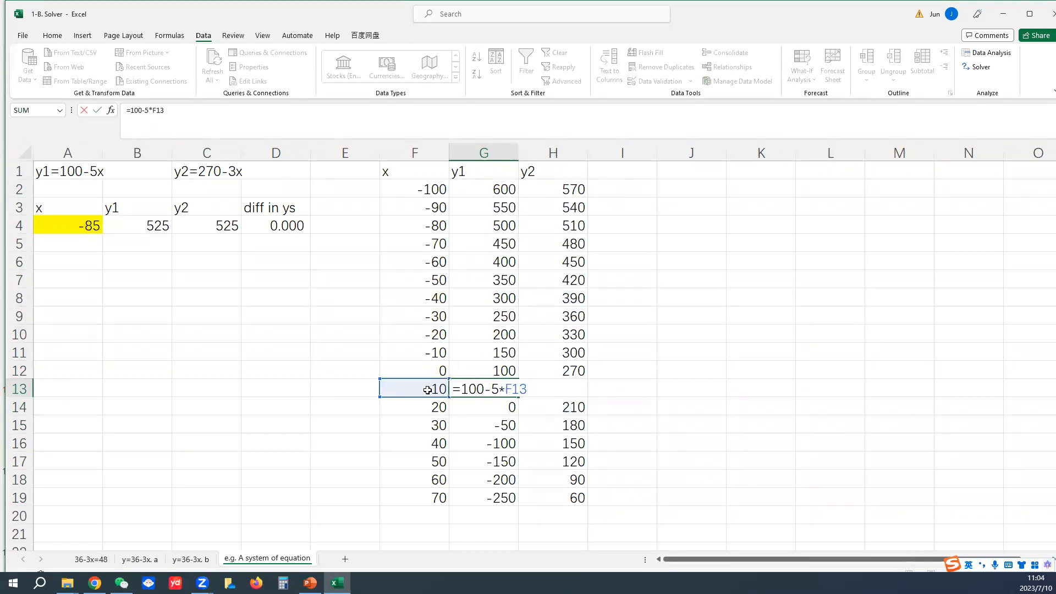
{"action": "left_click", "coordinate": [463, 403]}
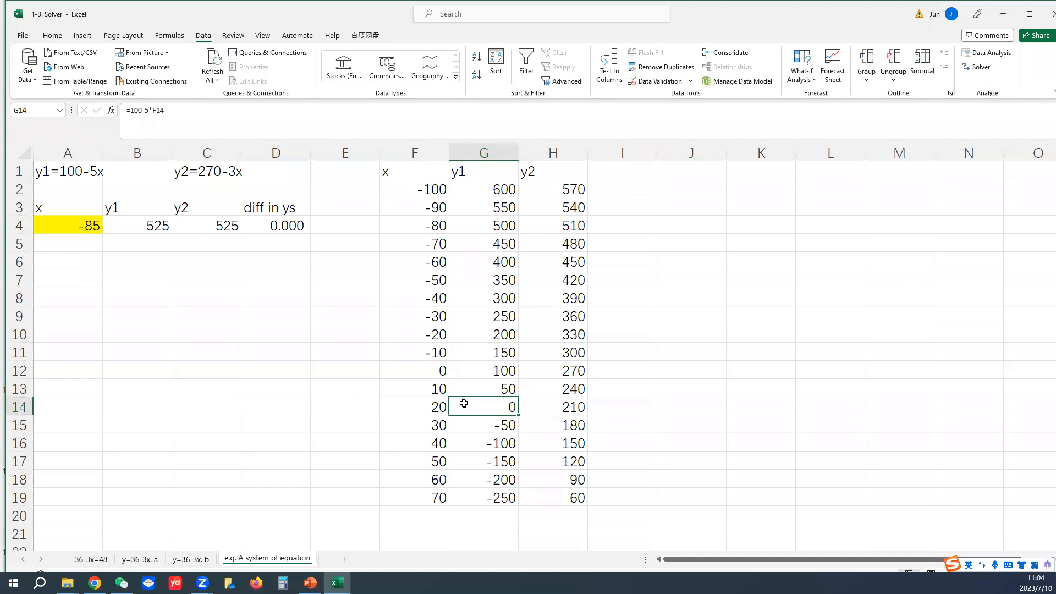
{"action": "double_click", "coordinate": [567, 447]}
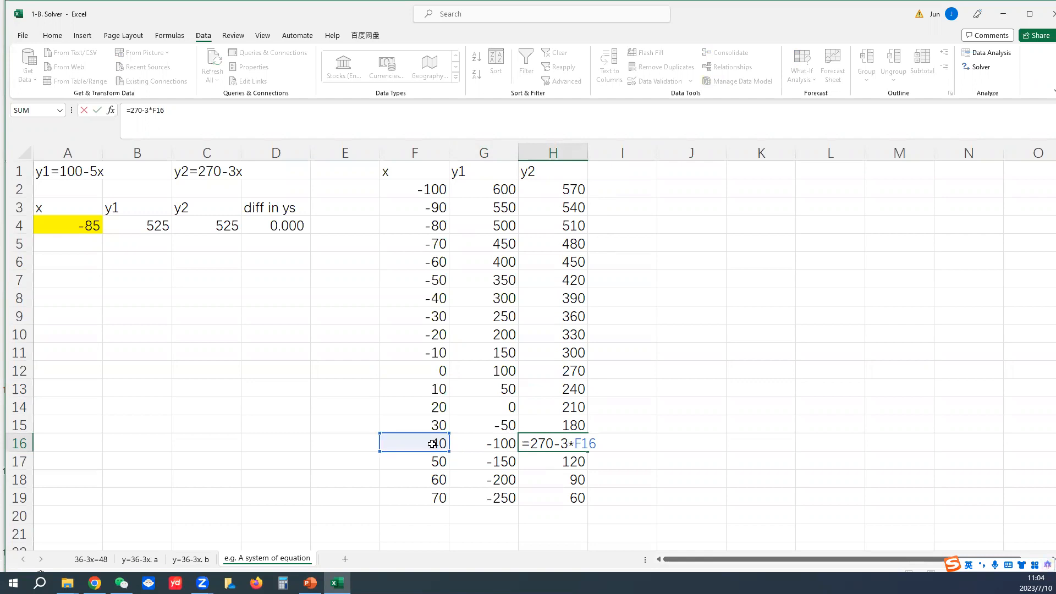
{"action": "key", "text": "Return"}
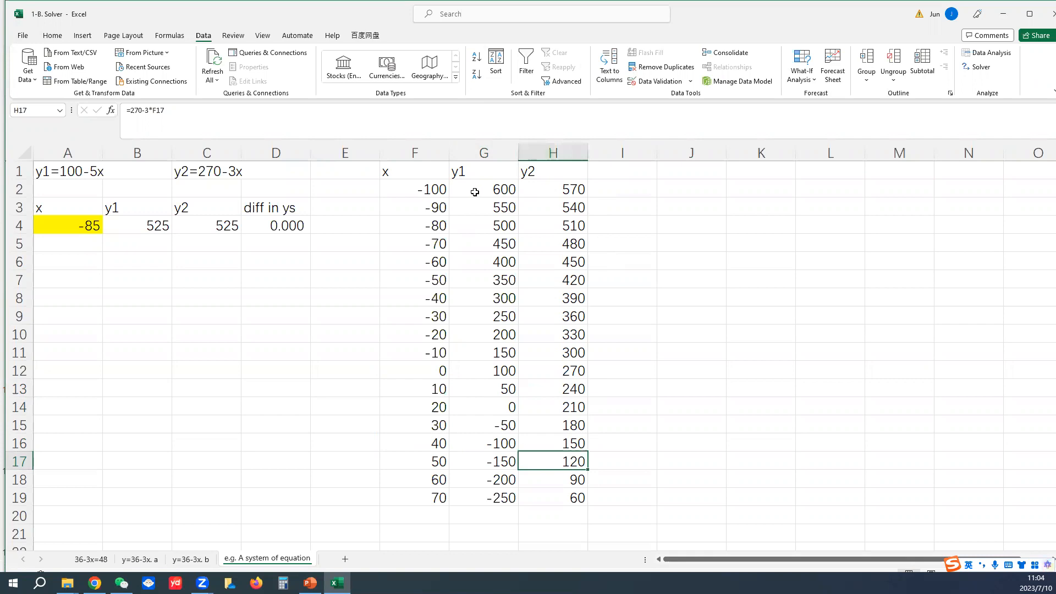
{"action": "left_click", "coordinate": [637, 184]}
{"action": "left_click", "coordinate": [630, 169]}
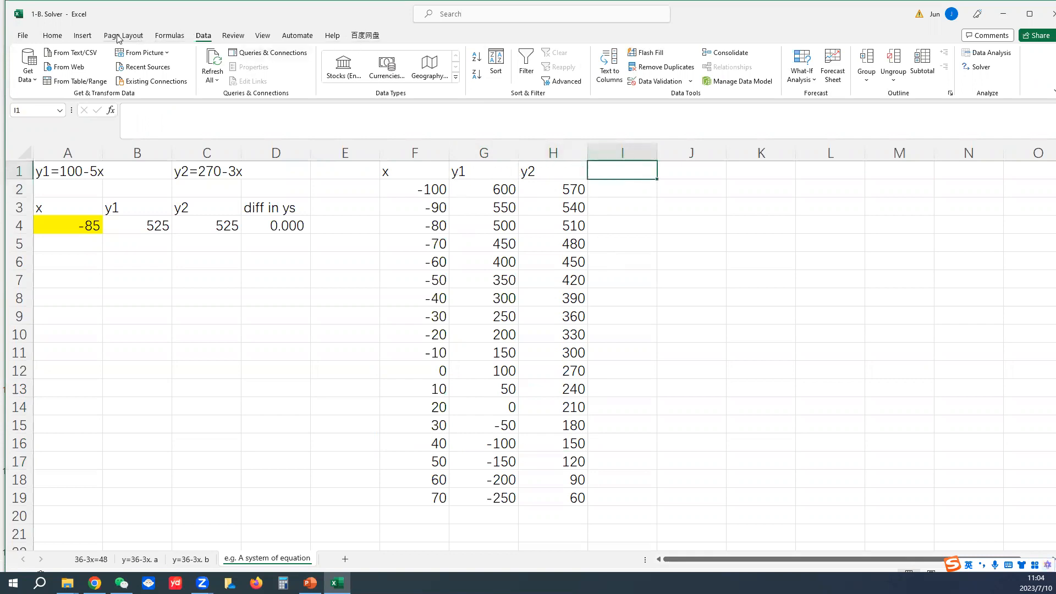
{"action": "left_click", "coordinate": [83, 36]}
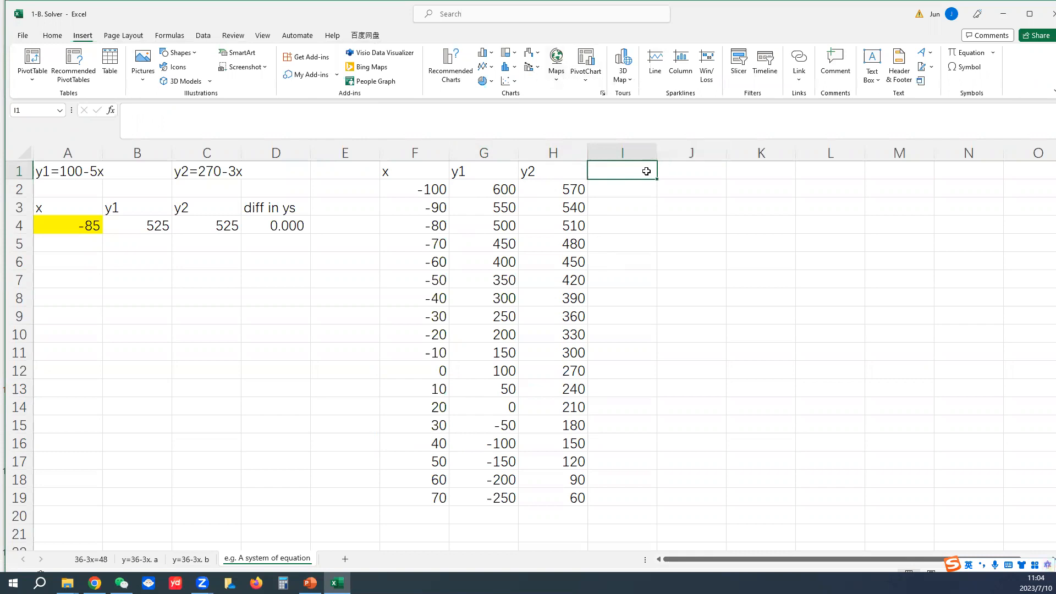
{"action": "left_click", "coordinate": [484, 67]}
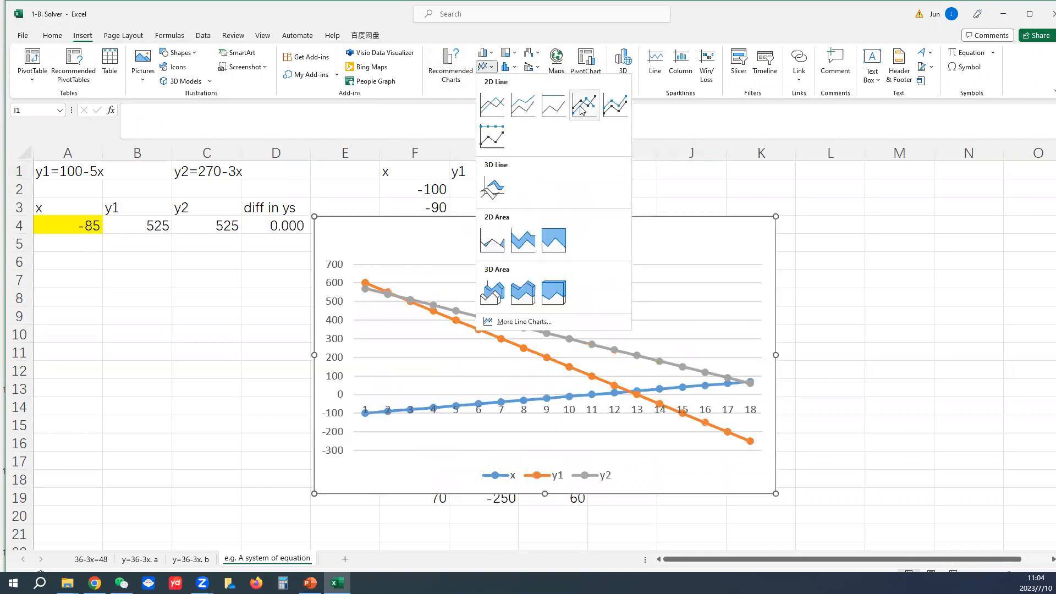
{"action": "left_click", "coordinate": [711, 198]}
Step: Insert an empty 2D line chart with markers, starting from blank cell J2 away from the data table
{"action": "left_click", "coordinate": [681, 198]}
{"action": "left_click", "coordinate": [681, 191]}
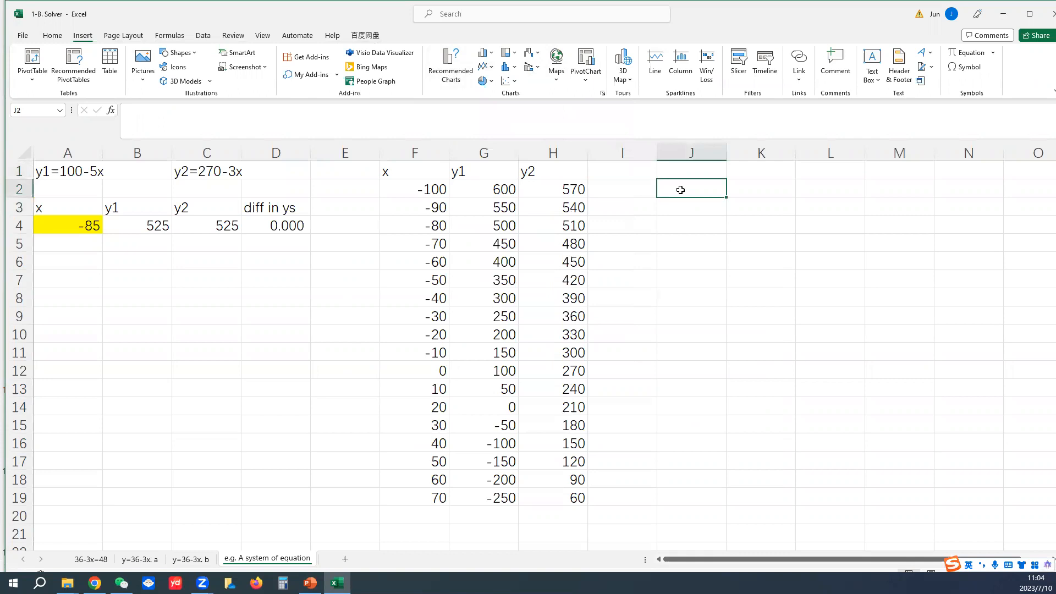
{"action": "left_click", "coordinate": [484, 67]}
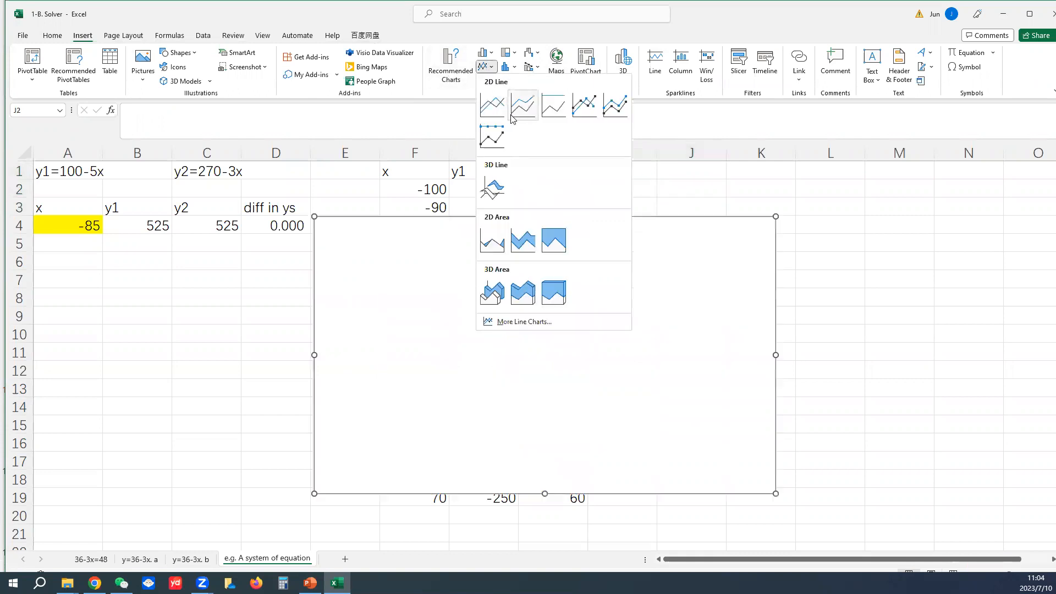
{"action": "left_click", "coordinate": [580, 114]}
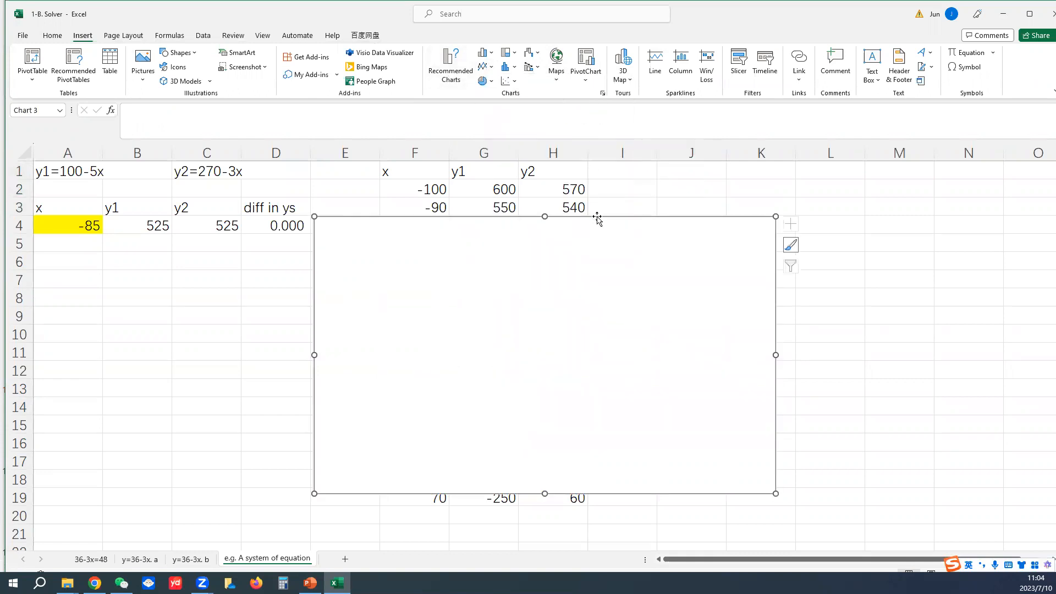
Step: Move the empty chart clear of the x, y1 and y2 table, into the blank columns beside column H
{"action": "double_click", "coordinate": [606, 249]}
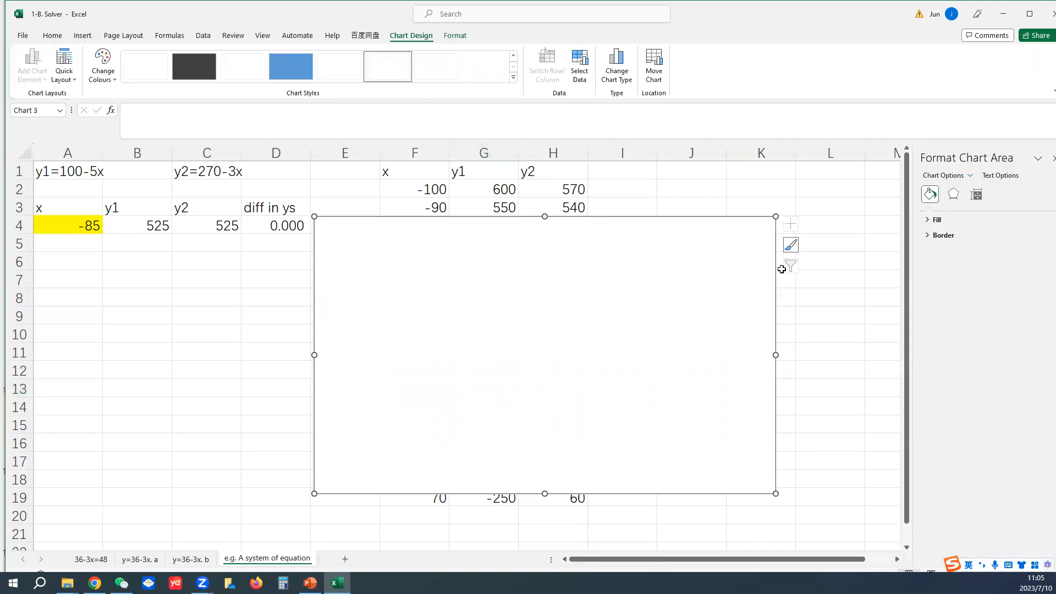
{"action": "left_click_drag", "start_coordinate": [561, 238], "coordinate": [868, 239]}
{"action": "left_click_drag", "start_coordinate": [633, 556], "coordinate": [653, 557]}
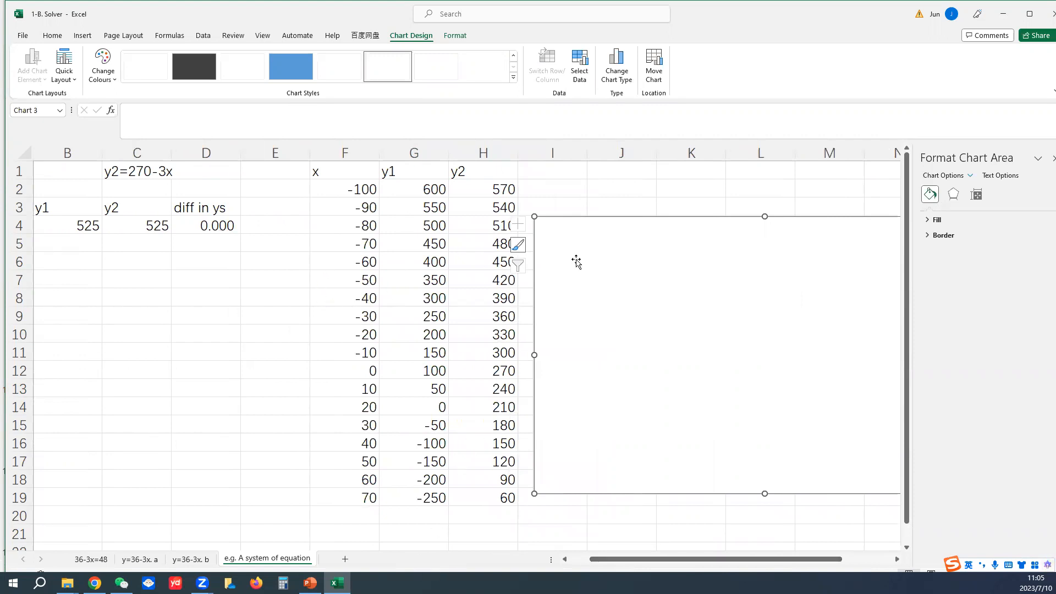
Step: Add a chart series named y1 with the values in G2:G19
{"action": "left_click", "coordinate": [584, 77]}
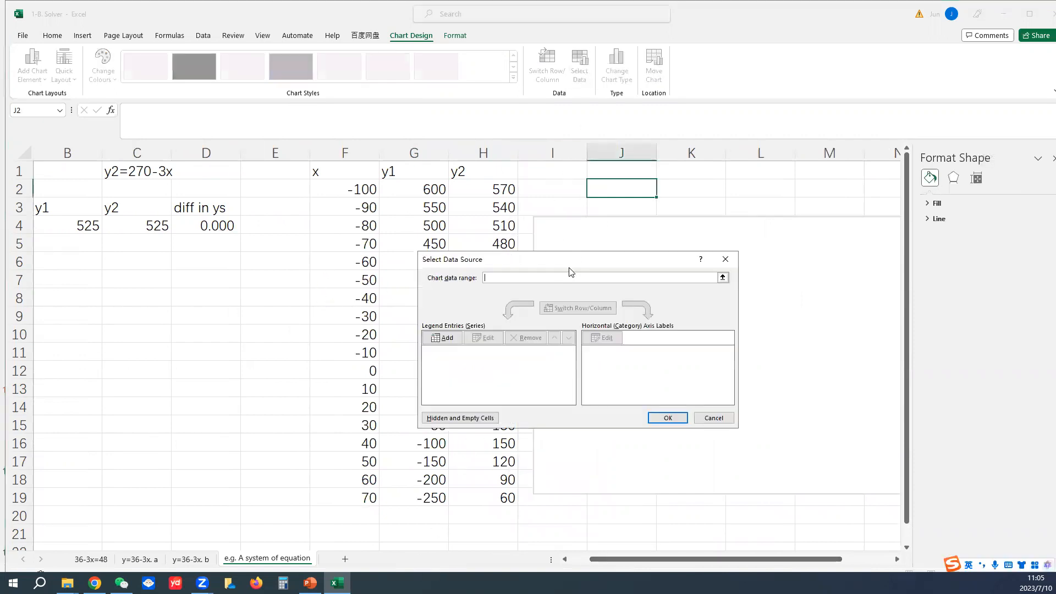
{"action": "left_click_drag", "start_coordinate": [563, 266], "coordinate": [669, 265]}
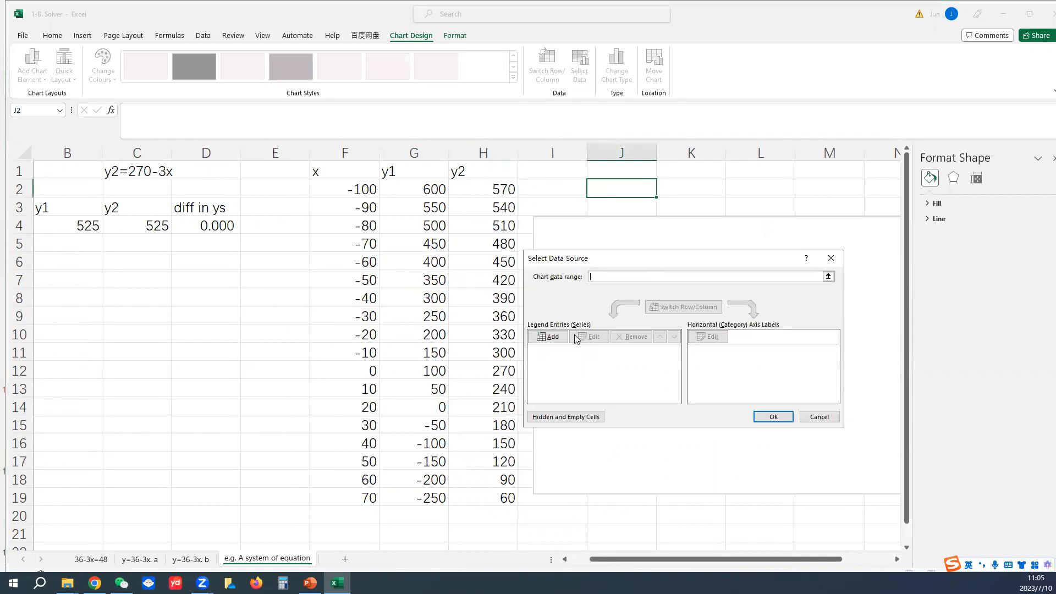
{"action": "left_click", "coordinate": [547, 338]}
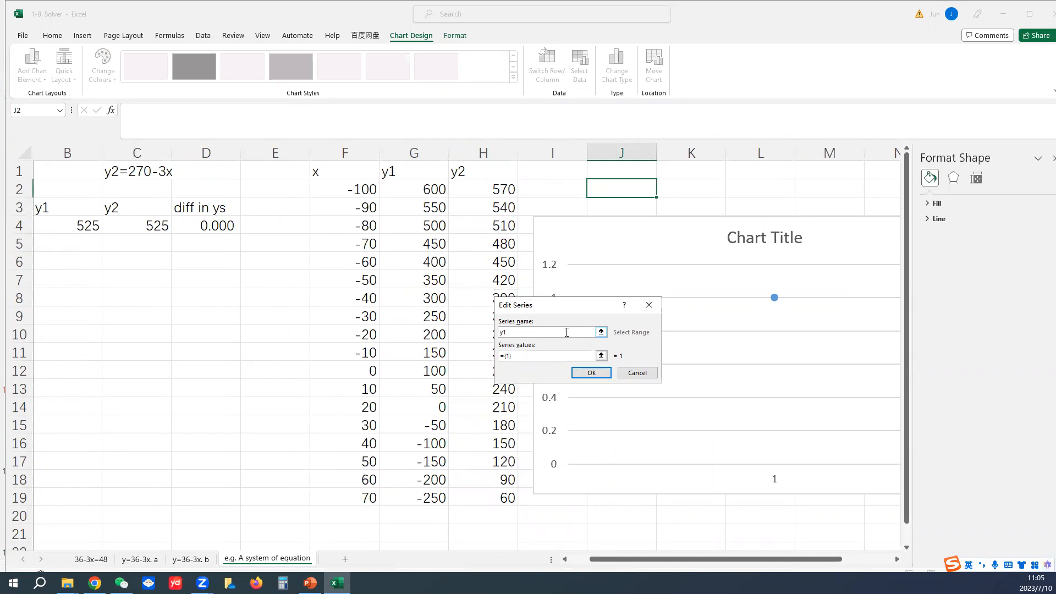
{"action": "left_click", "coordinate": [558, 356]}
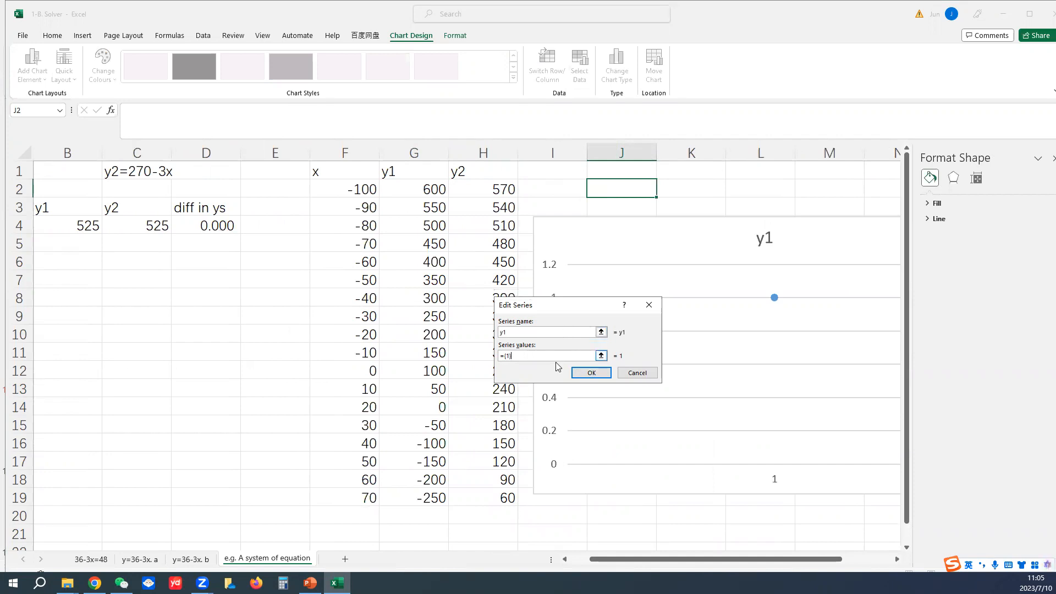
{"action": "left_click_drag", "start_coordinate": [424, 188], "coordinate": [415, 490]}
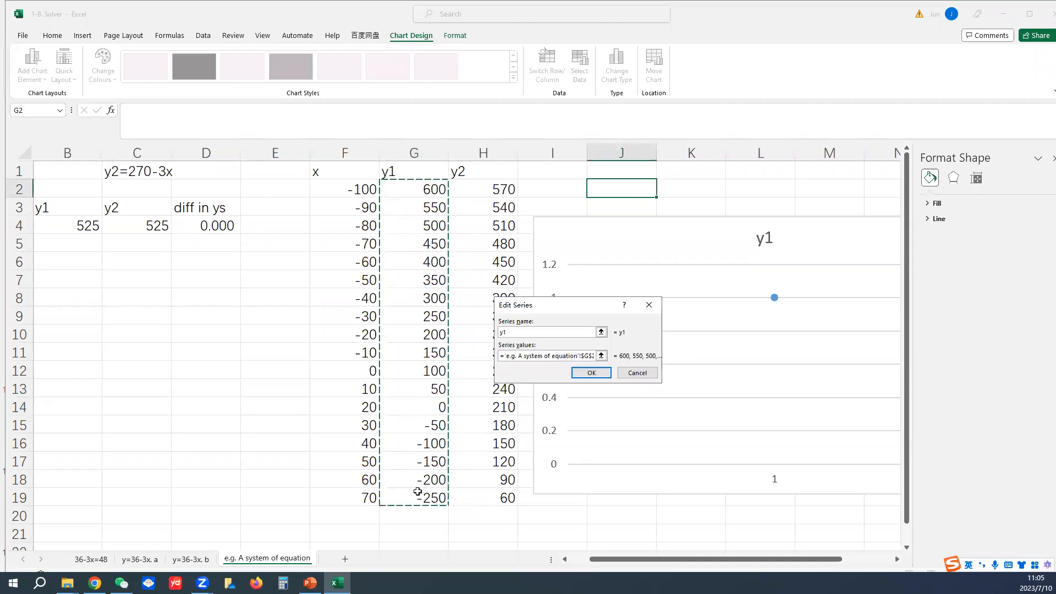
{"action": "left_click", "coordinate": [592, 373]}
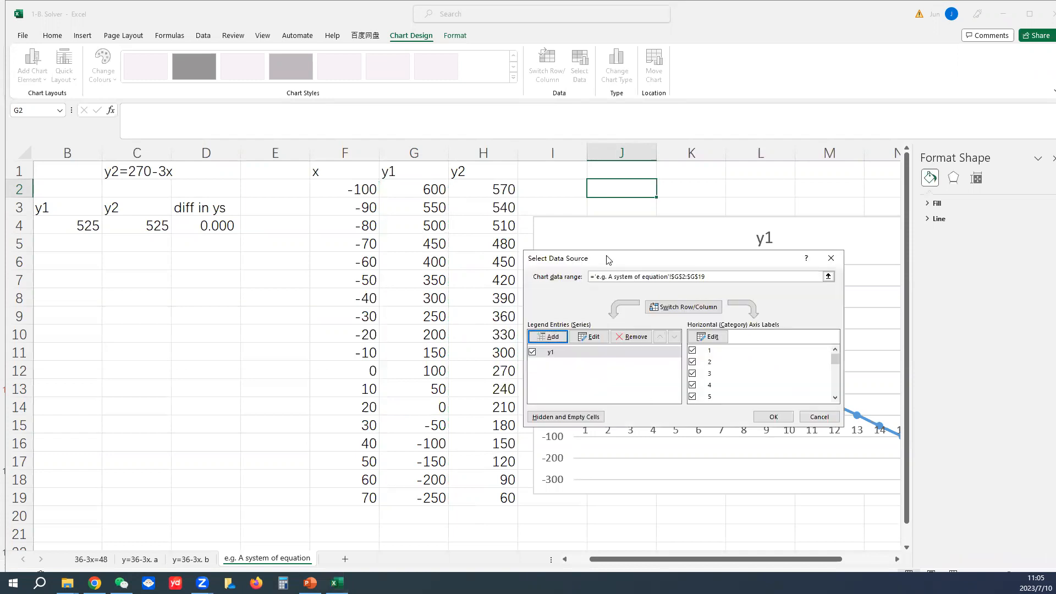
Step: Use the x values in F2:F19 as the chart's horizontal axis labels and apply the data source
{"action": "left_click_drag", "start_coordinate": [608, 260], "coordinate": [90, 286]}
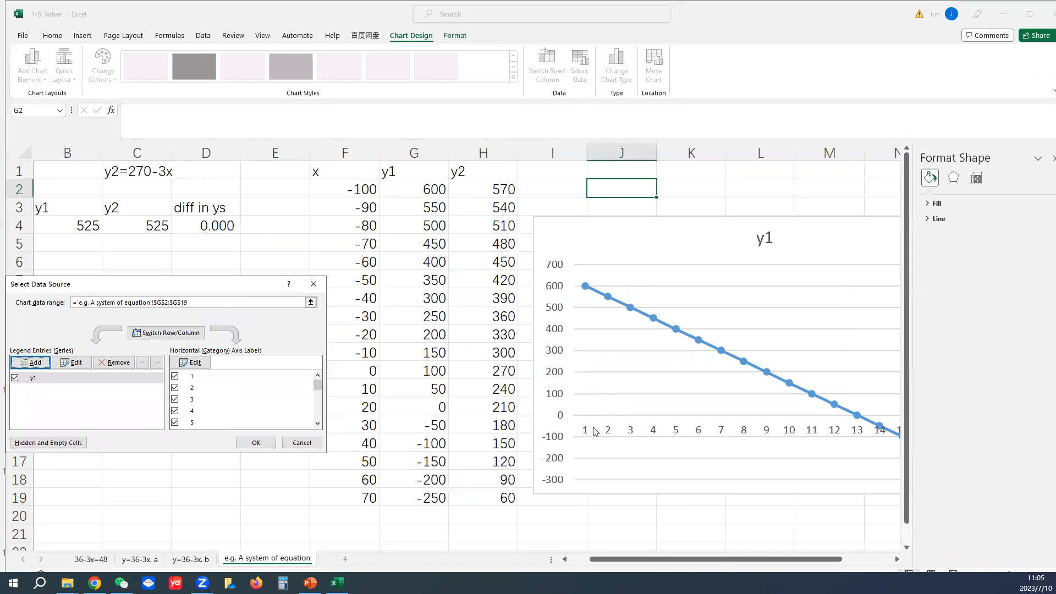
{"action": "left_click", "coordinate": [191, 362]}
{"action": "left_click_drag", "start_coordinate": [356, 189], "coordinate": [342, 492]}
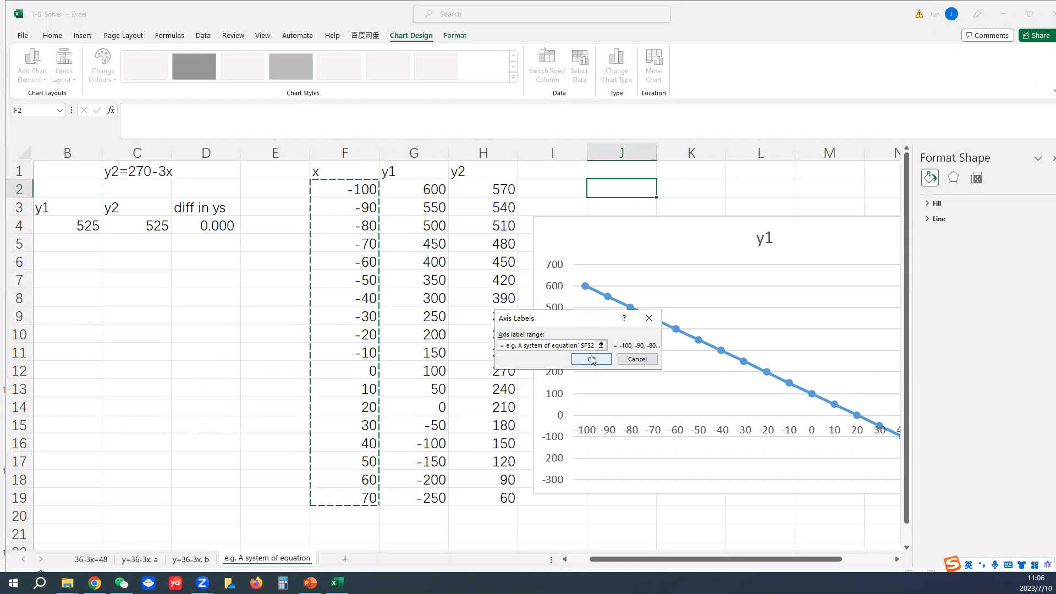
{"action": "left_click", "coordinate": [592, 360]}
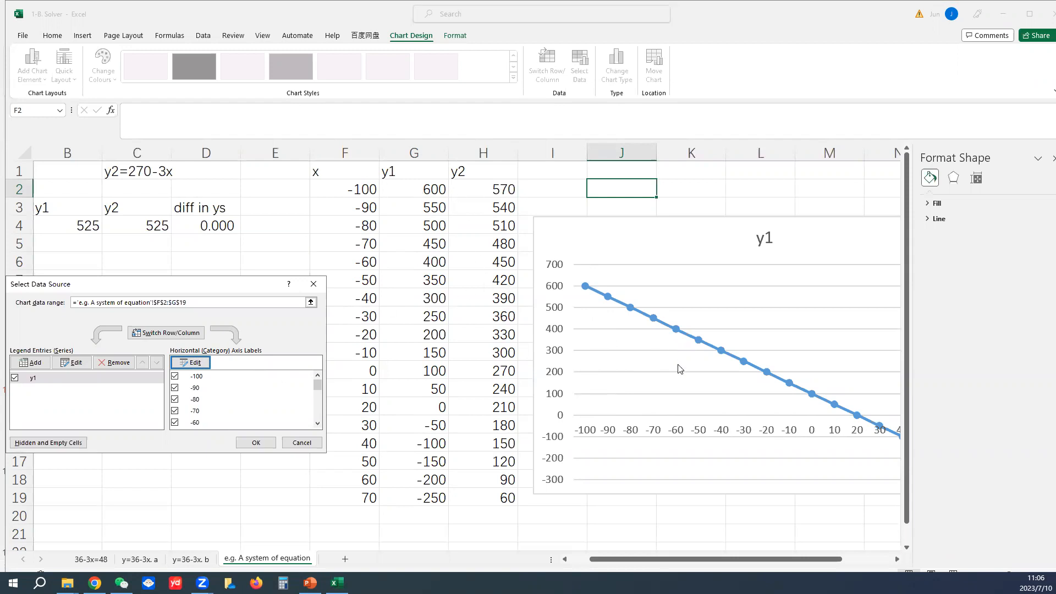
{"action": "left_click", "coordinate": [255, 442]}
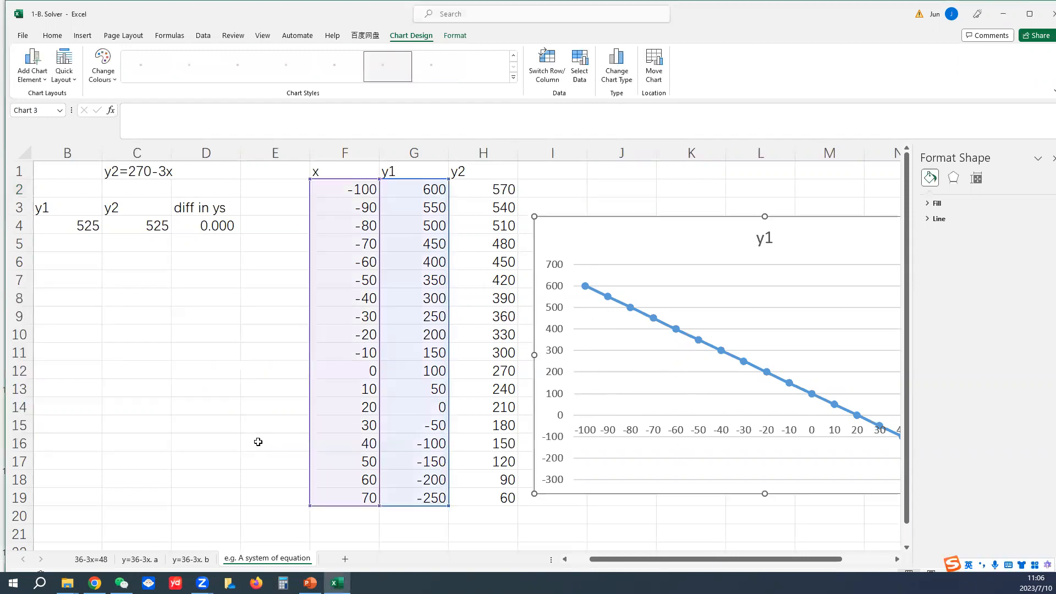
Step: Examine where the y1 line crosses the x-axis and compare it with the equation y = 100 − 5x on the PowerPoint slide
{"action": "left_click_drag", "start_coordinate": [693, 560], "coordinate": [726, 562]}
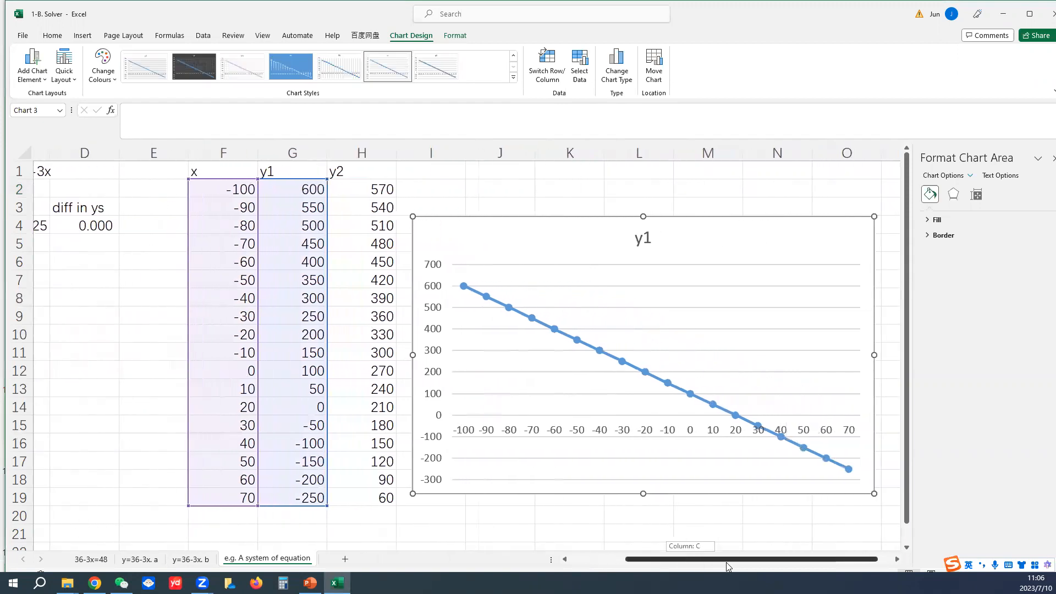
{"action": "mouse_move", "coordinate": [735, 420]}
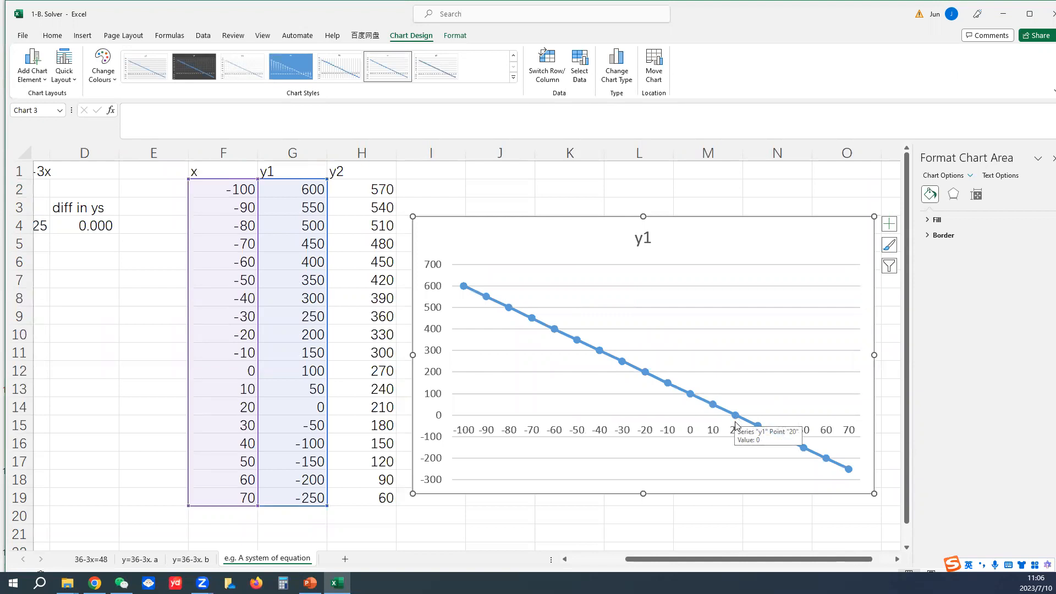
{"action": "left_click_drag", "start_coordinate": [653, 561], "coordinate": [595, 563]}
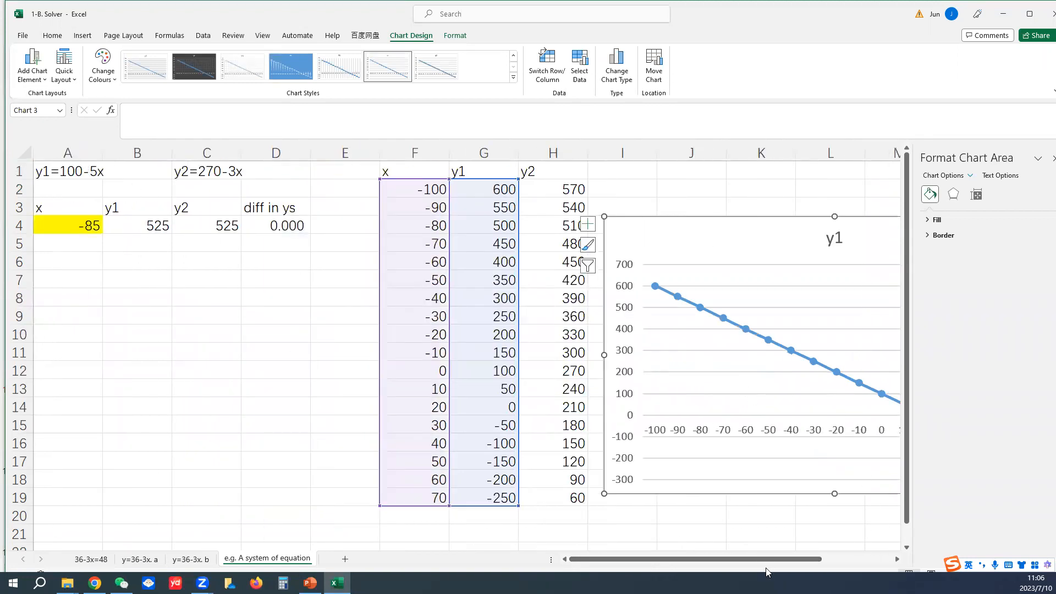
{"action": "left_click_drag", "start_coordinate": [763, 565], "coordinate": [855, 562]}
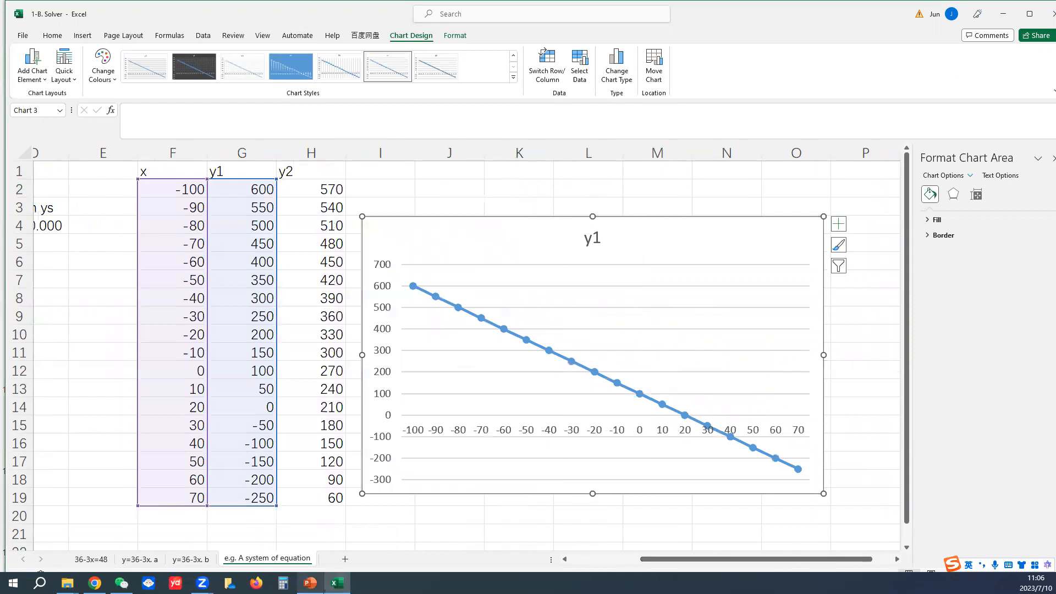
{"action": "left_click", "coordinate": [346, 550]}
{"action": "left_click_drag", "start_coordinate": [353, 303], "coordinate": [412, 303]}
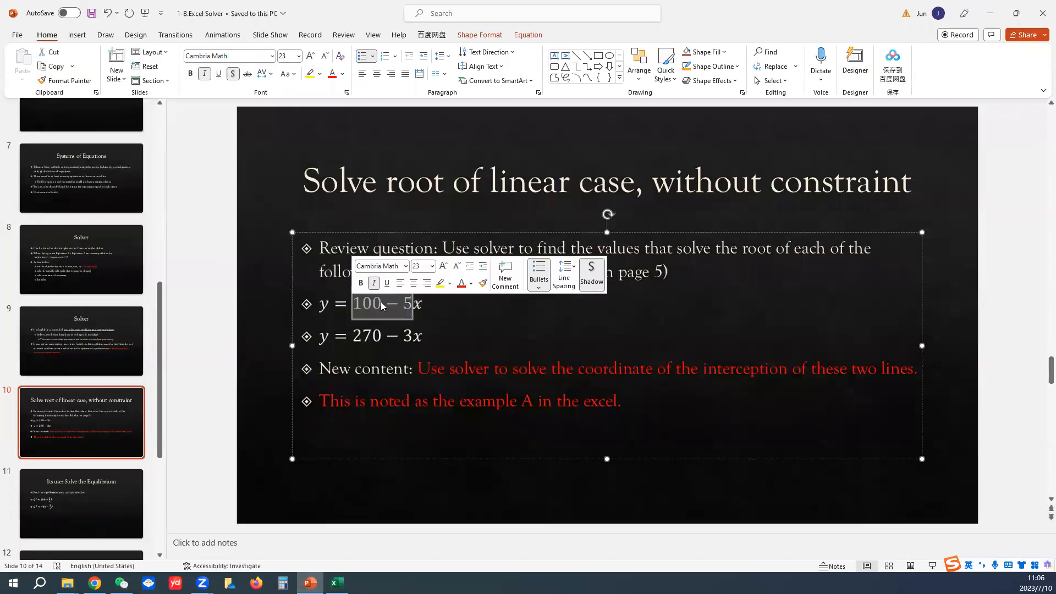
{"action": "left_click", "coordinate": [990, 11]}
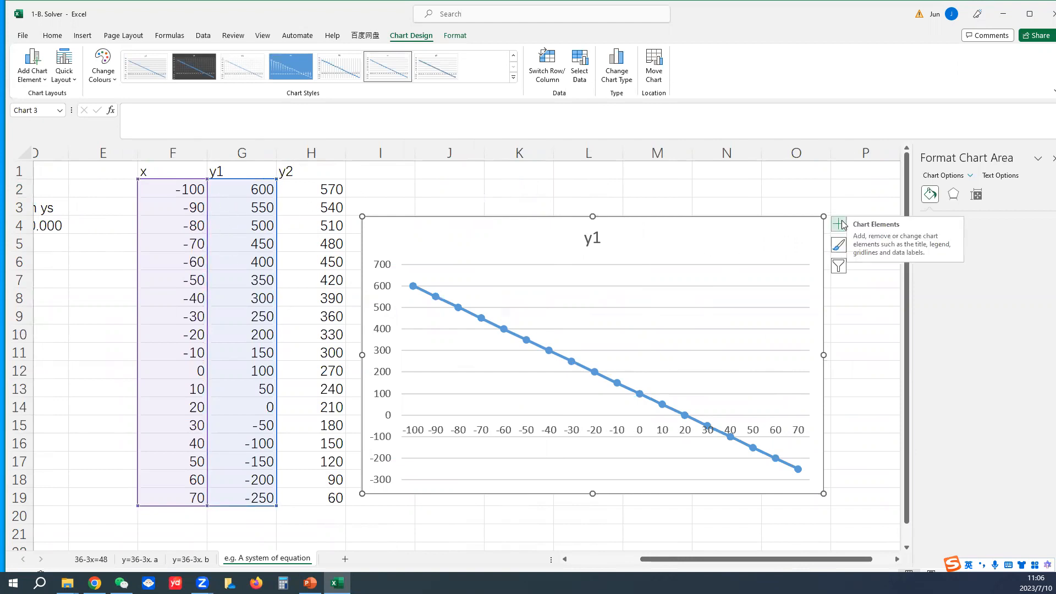
Step: Add a second chart series named y2 with the values in H2:H19 and apply the data source
{"action": "left_click", "coordinate": [575, 56]}
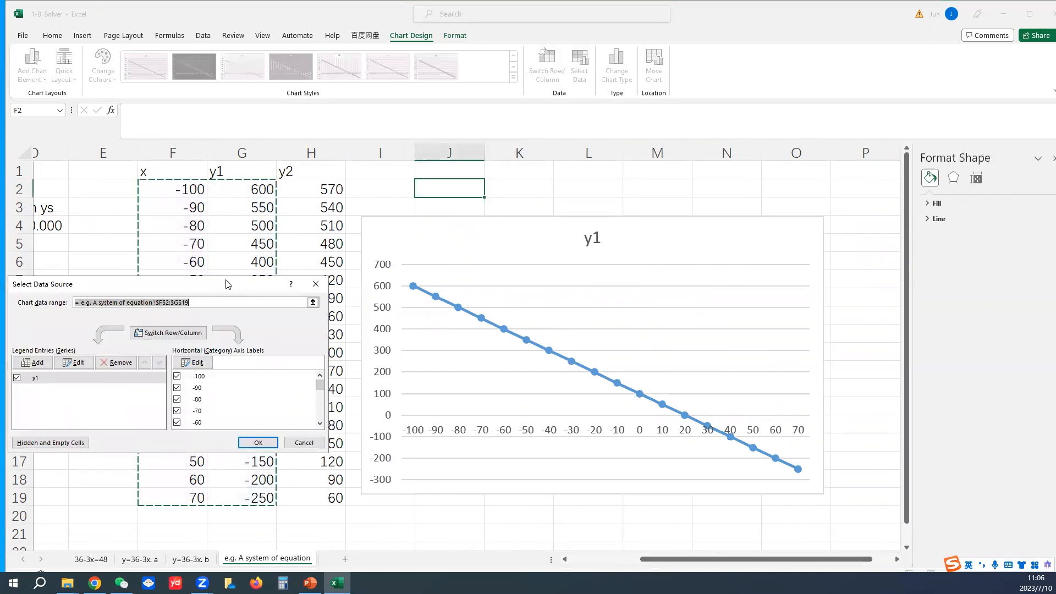
{"action": "left_click_drag", "start_coordinate": [229, 284], "coordinate": [798, 184]}
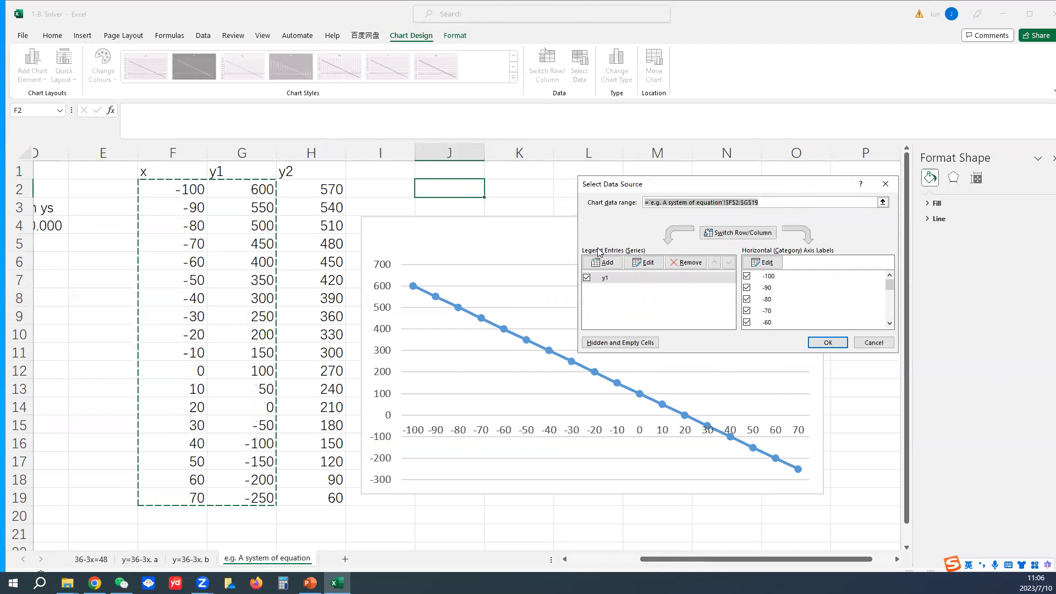
{"action": "left_click", "coordinate": [615, 261]}
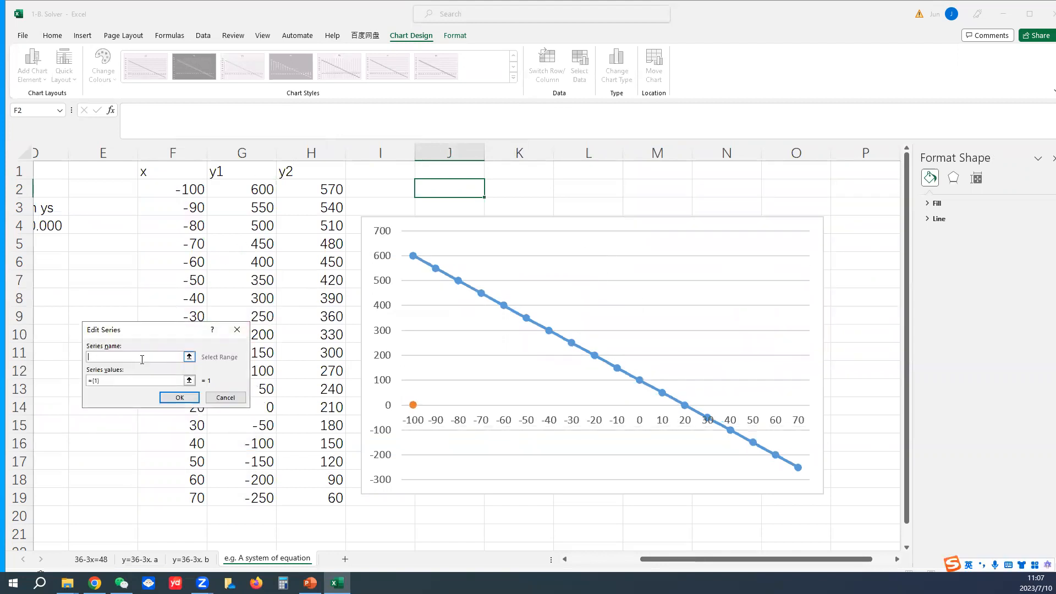
{"action": "type", "text": "y2"}
{"action": "left_click", "coordinate": [162, 383]}
{"action": "key", "text": "BackSpace"}
{"action": "key", "text": "BackSpace"}
{"action": "left_click_drag", "start_coordinate": [301, 191], "coordinate": [303, 495]}
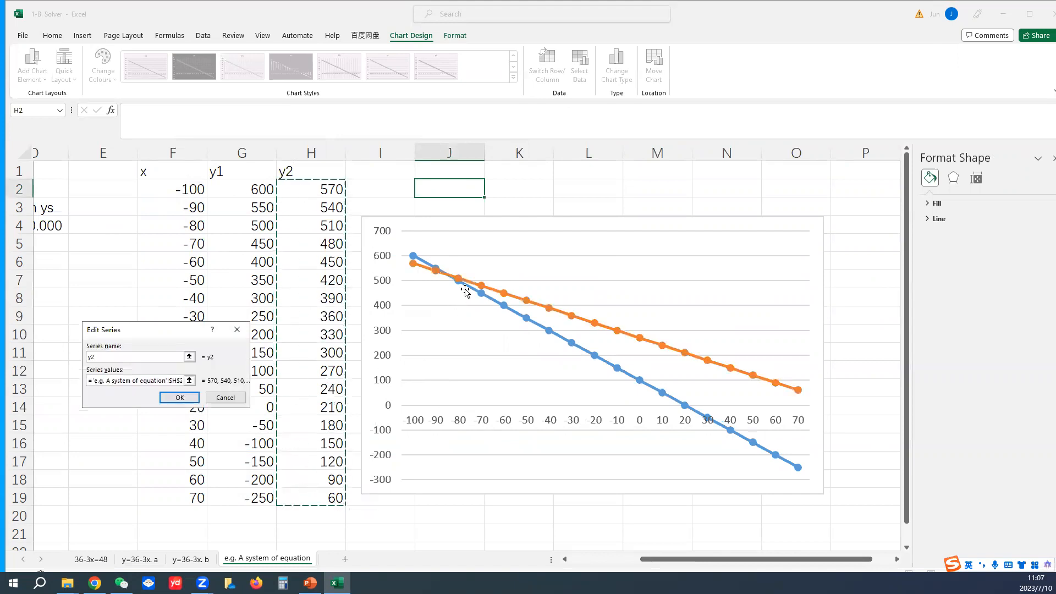
{"action": "left_click", "coordinate": [178, 397]}
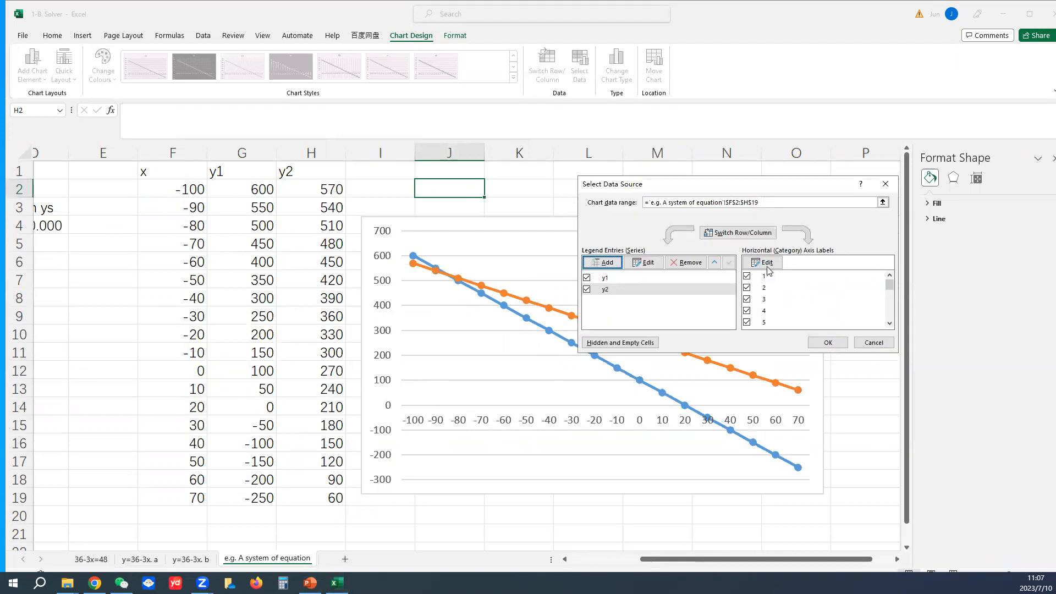
{"action": "left_click", "coordinate": [826, 342]}
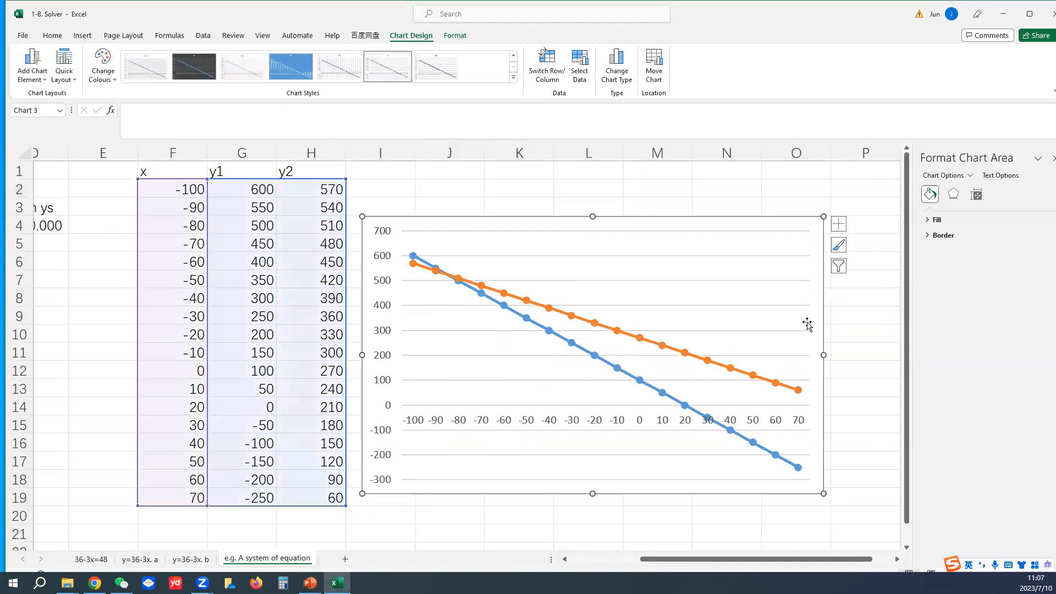
Step: Add a legend to the right of the chart's plot area to identify the y1 and y2 lines
{"action": "left_click", "coordinate": [839, 224]}
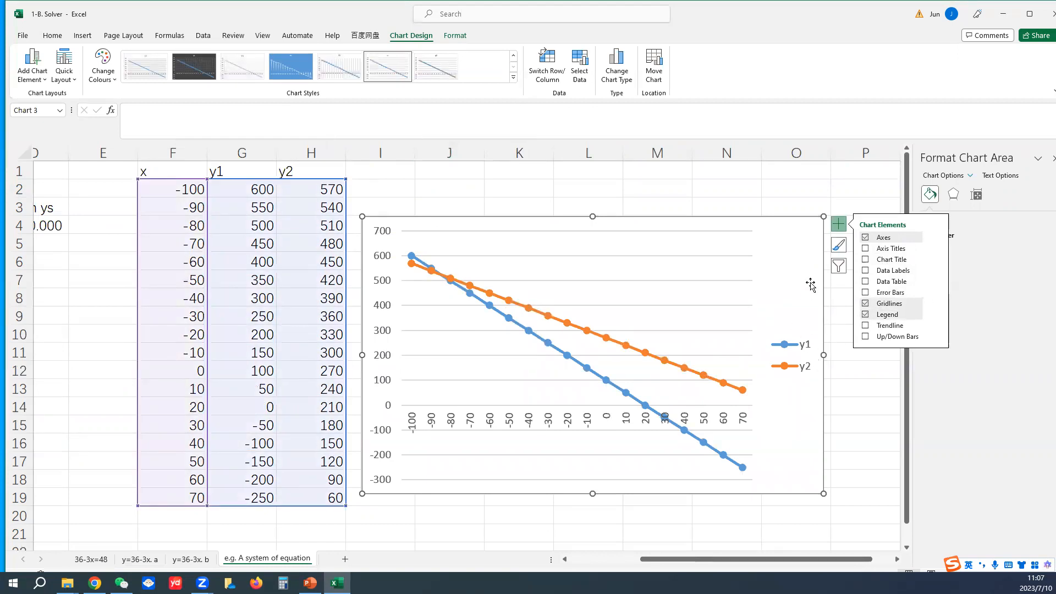
{"action": "left_click", "coordinate": [766, 200]}
{"action": "left_click", "coordinate": [787, 252]}
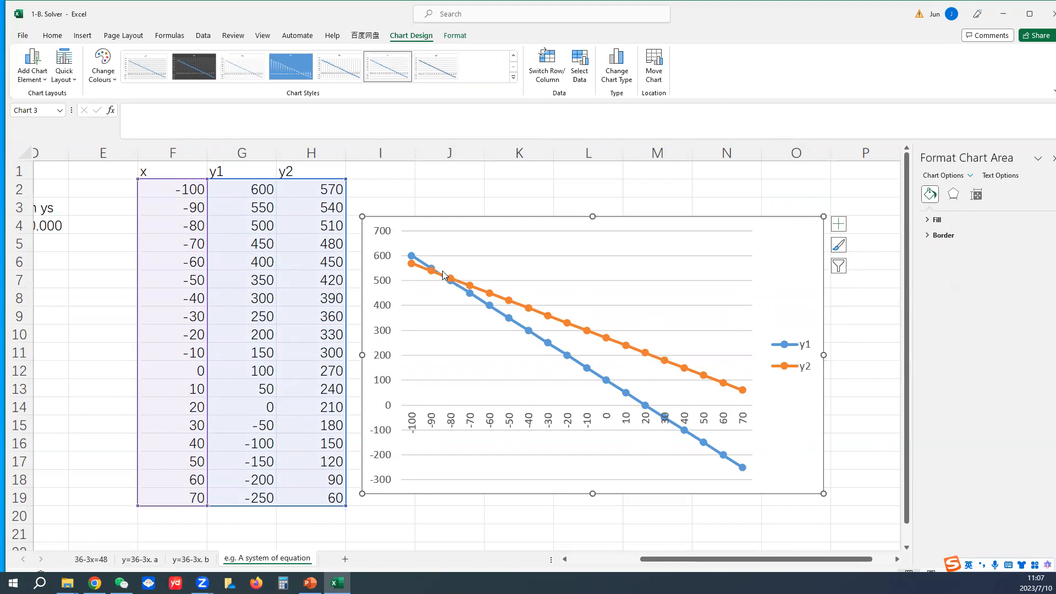
Step: Compare the point where the two charted lines intersect with the Solver solution for x in cell A4
{"action": "mouse_move", "coordinate": [440, 281]}
{"action": "left_click_drag", "start_coordinate": [694, 561], "coordinate": [623, 561]}
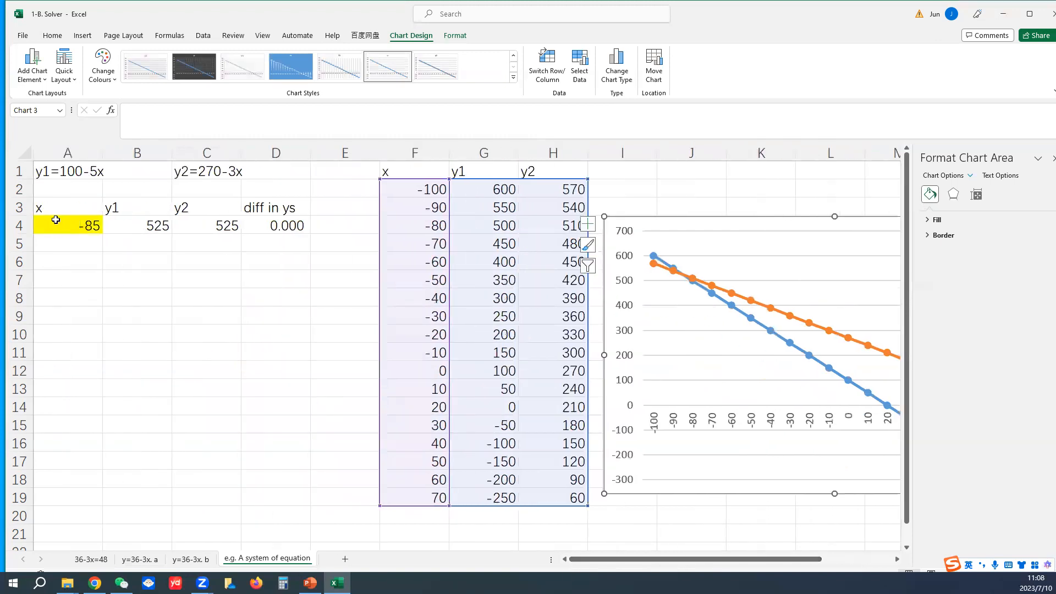
{"action": "left_click", "coordinate": [53, 222]}
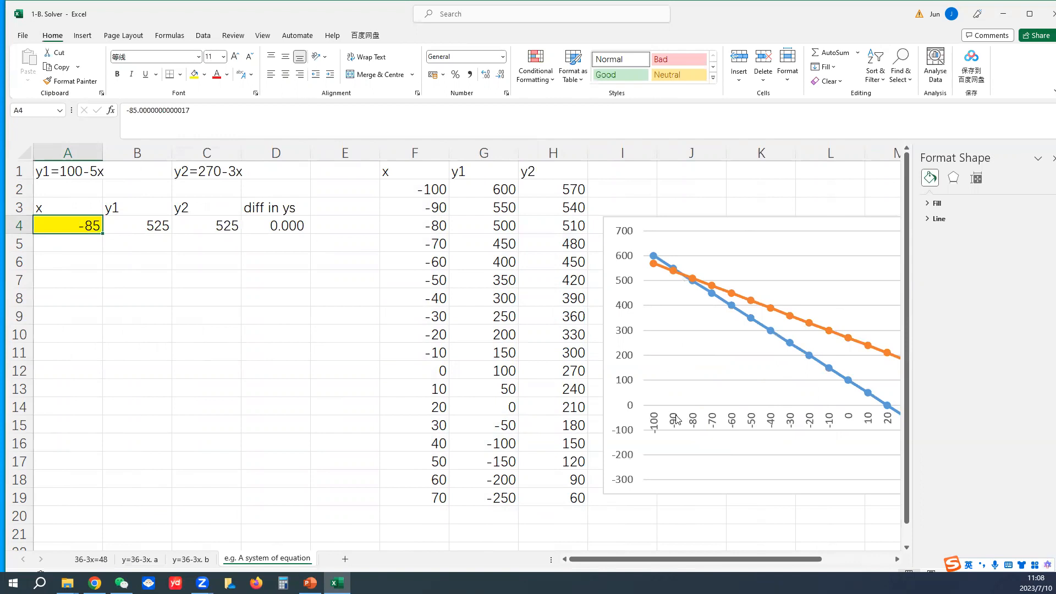
{"action": "left_click_drag", "start_coordinate": [715, 559], "coordinate": [795, 535]}
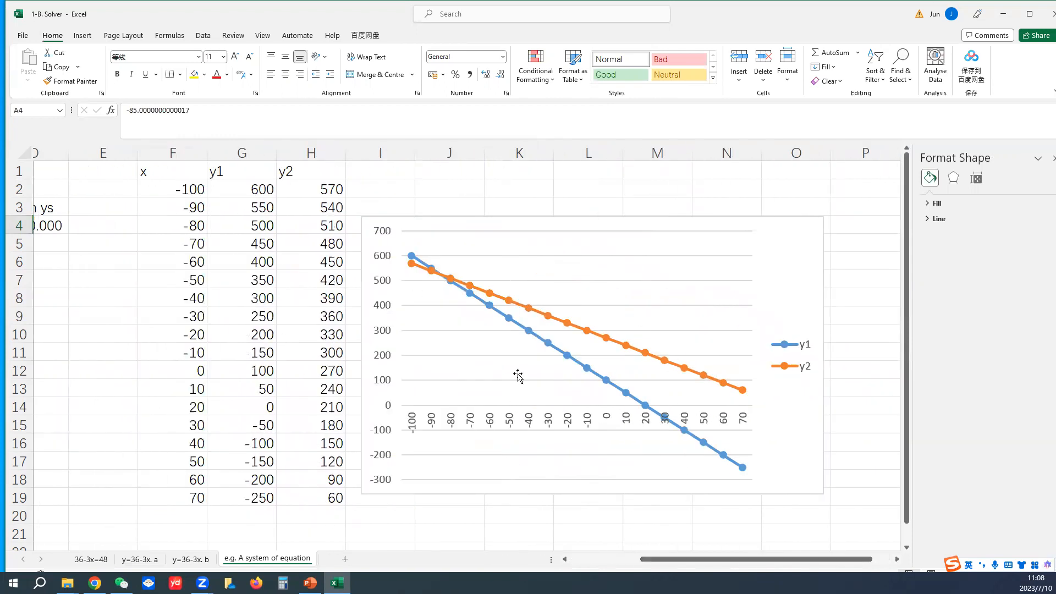